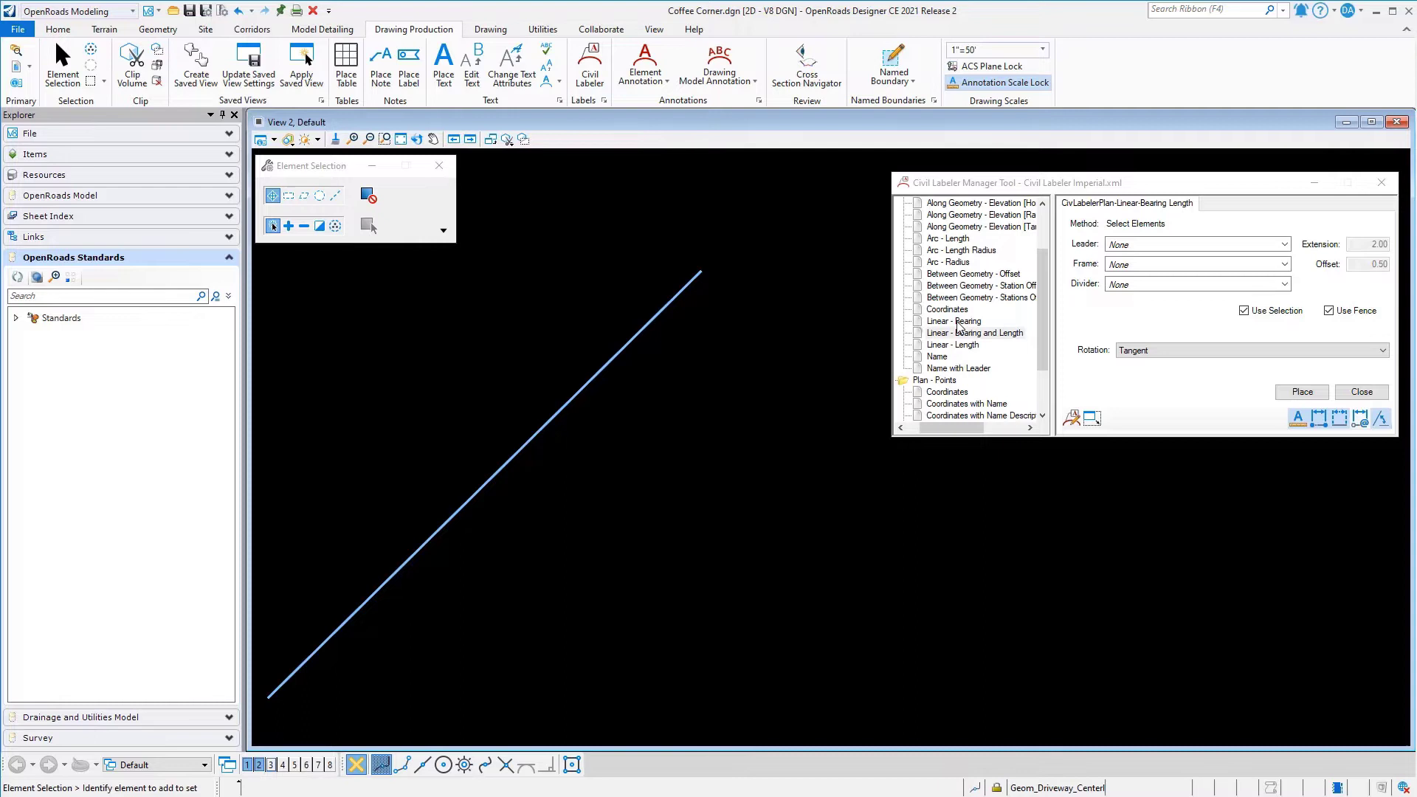
Place two Bearing and Length labels (N45°24'48.6"E, 317.50') on the line, toggling relative association for the second.
left_click(988, 334)
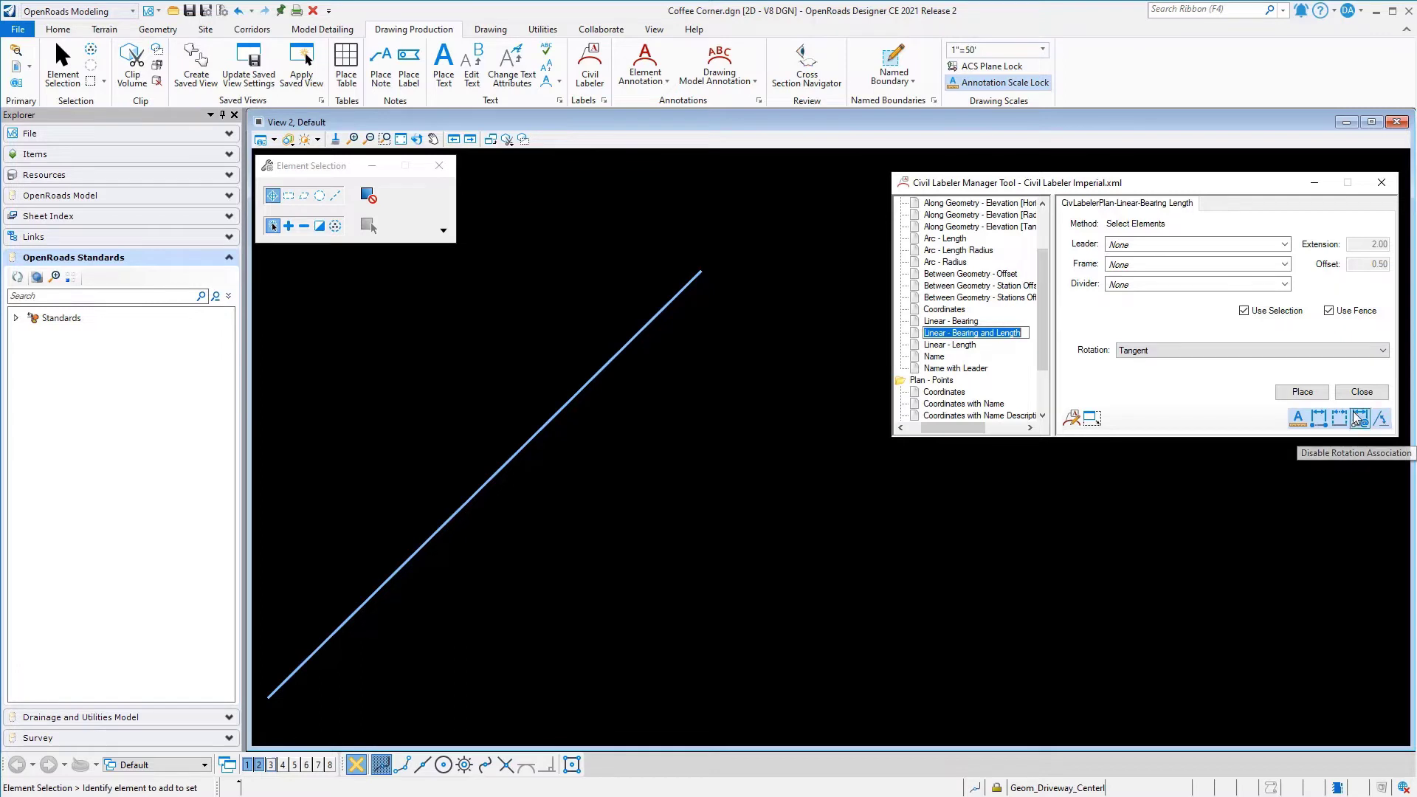
left_click(1302, 394)
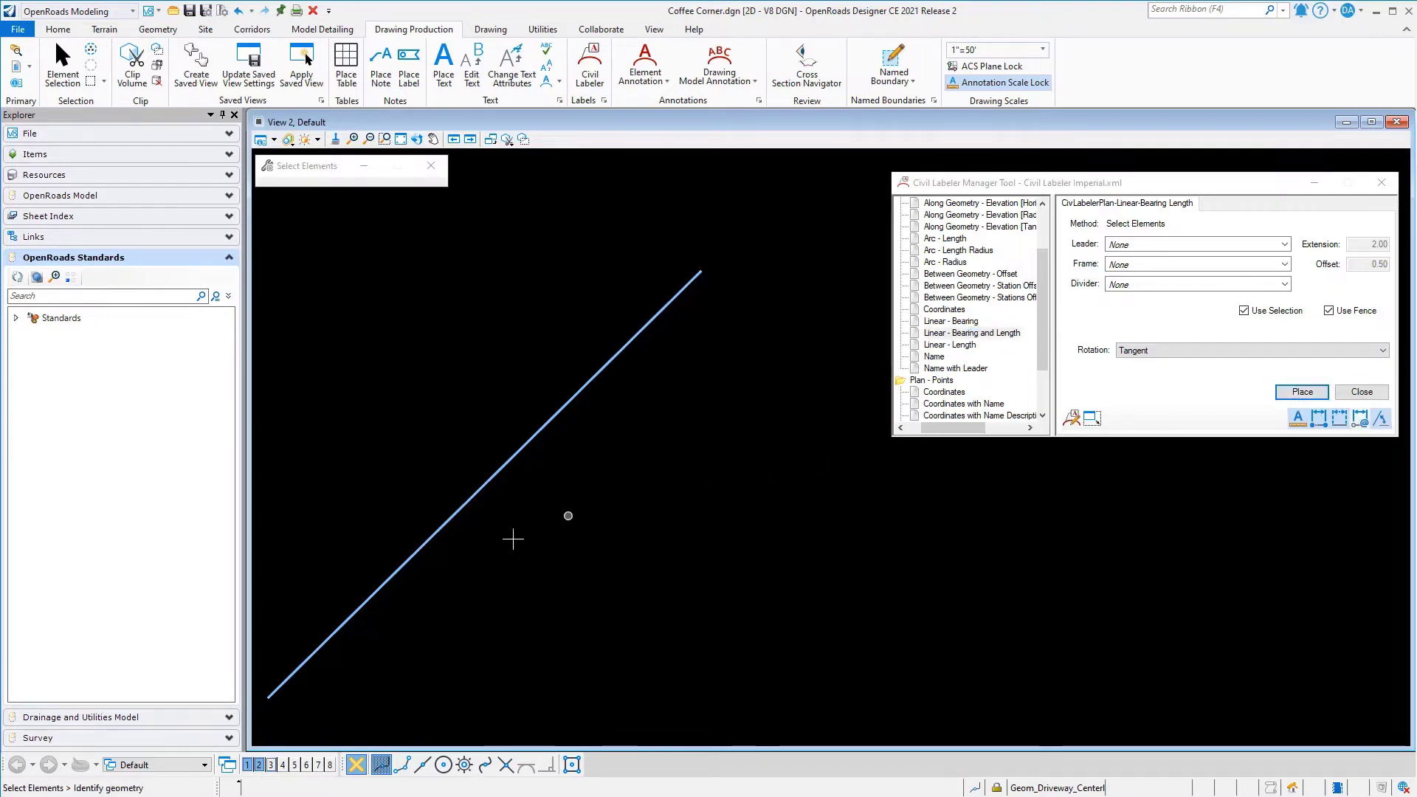
left_click(400, 574)
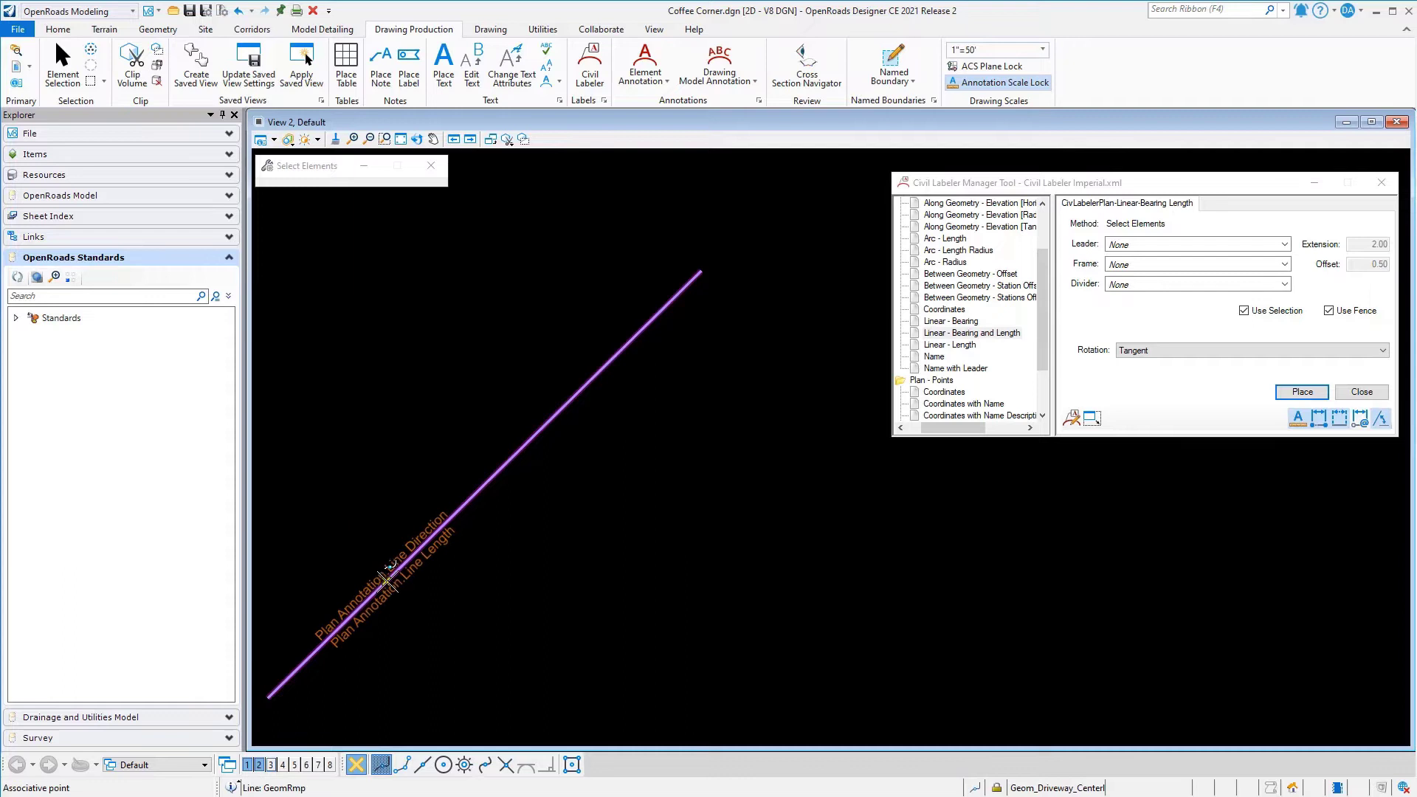
left_click(389, 573)
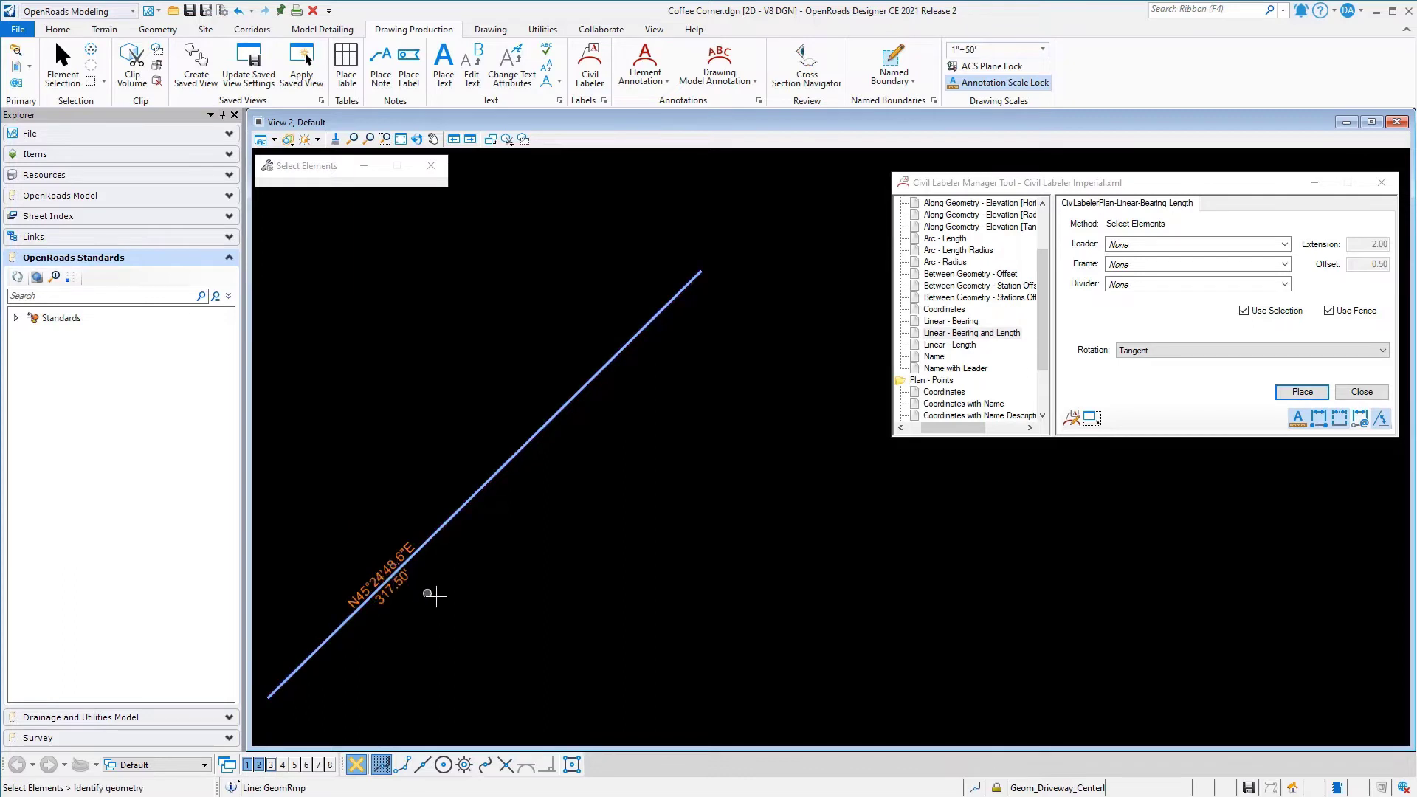
left_click(1360, 419)
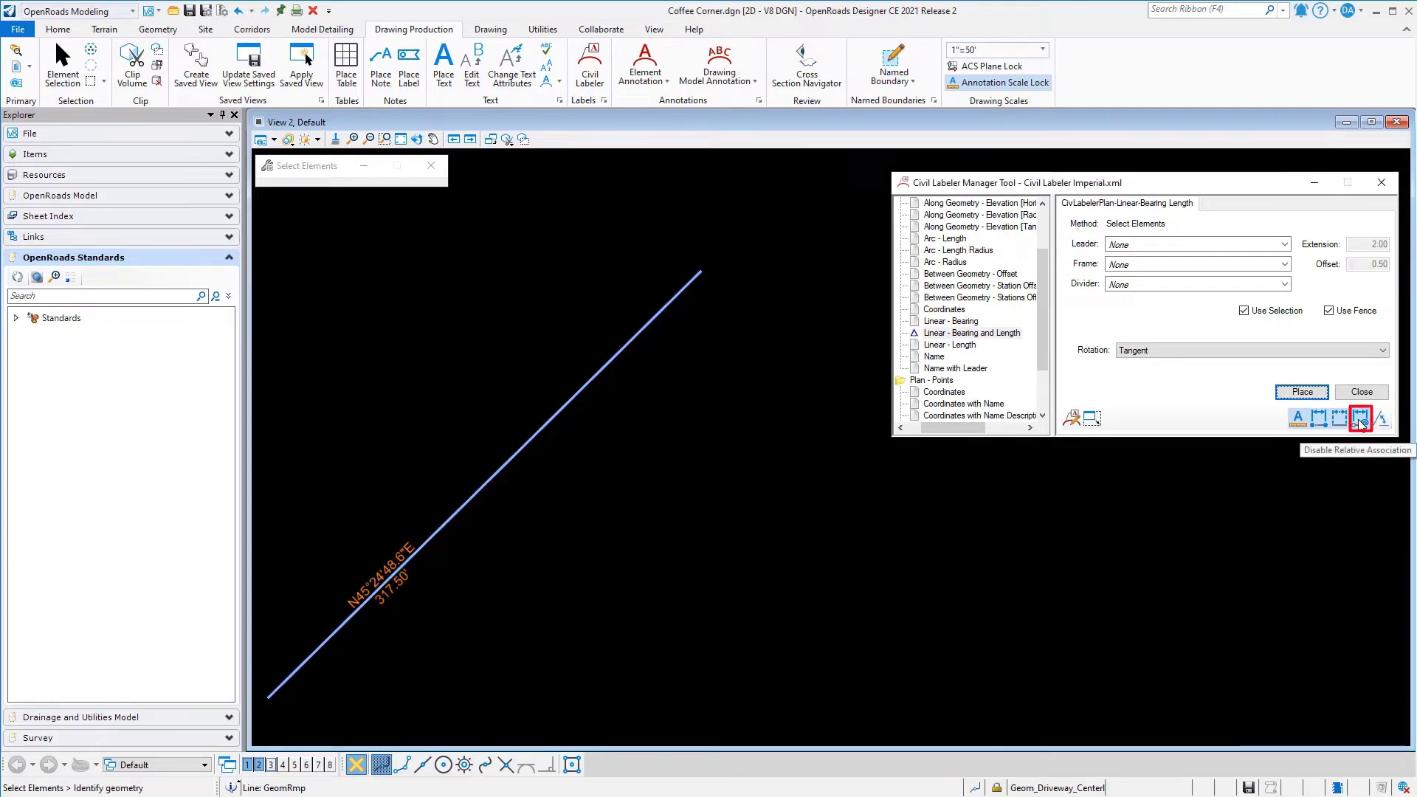
left_click(546, 421)
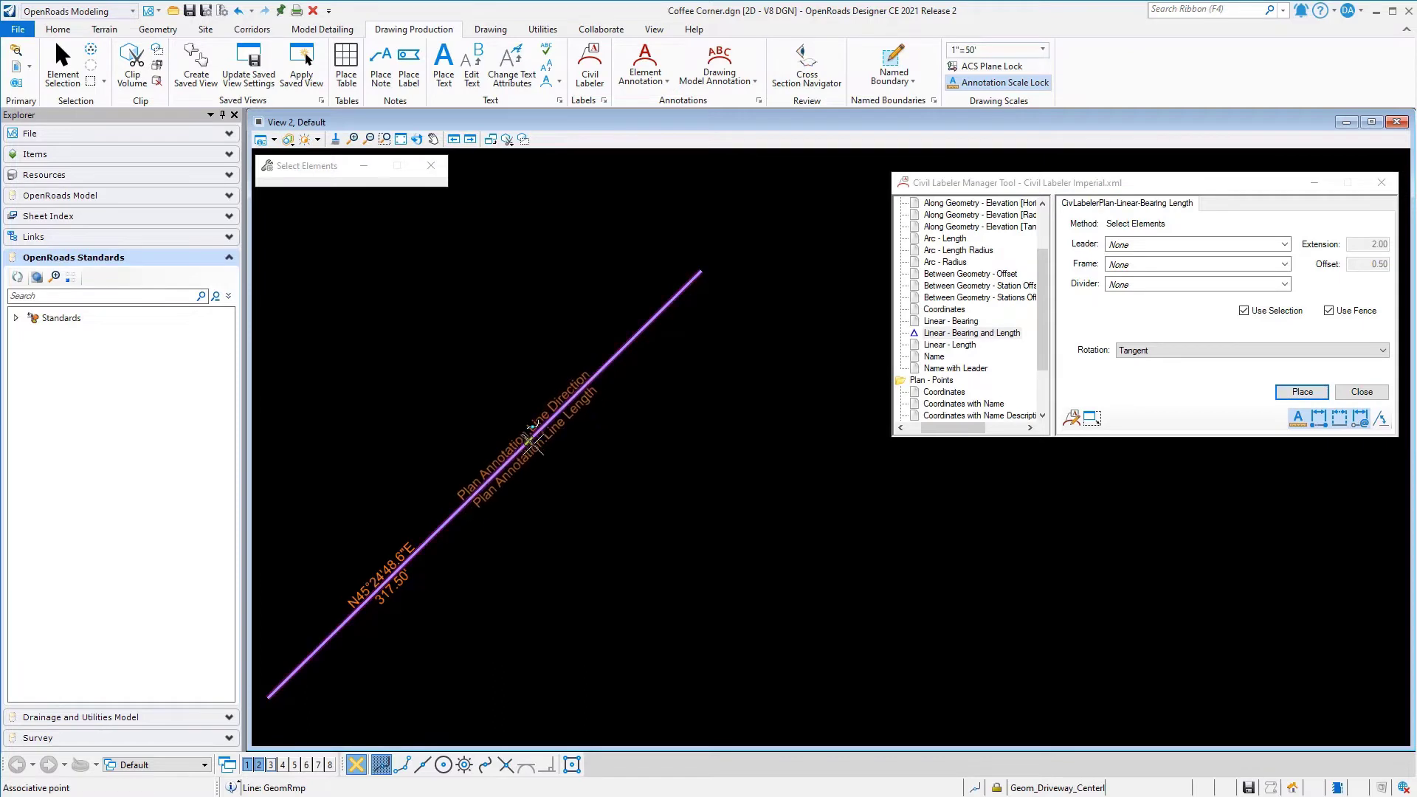
left_click(624, 514)
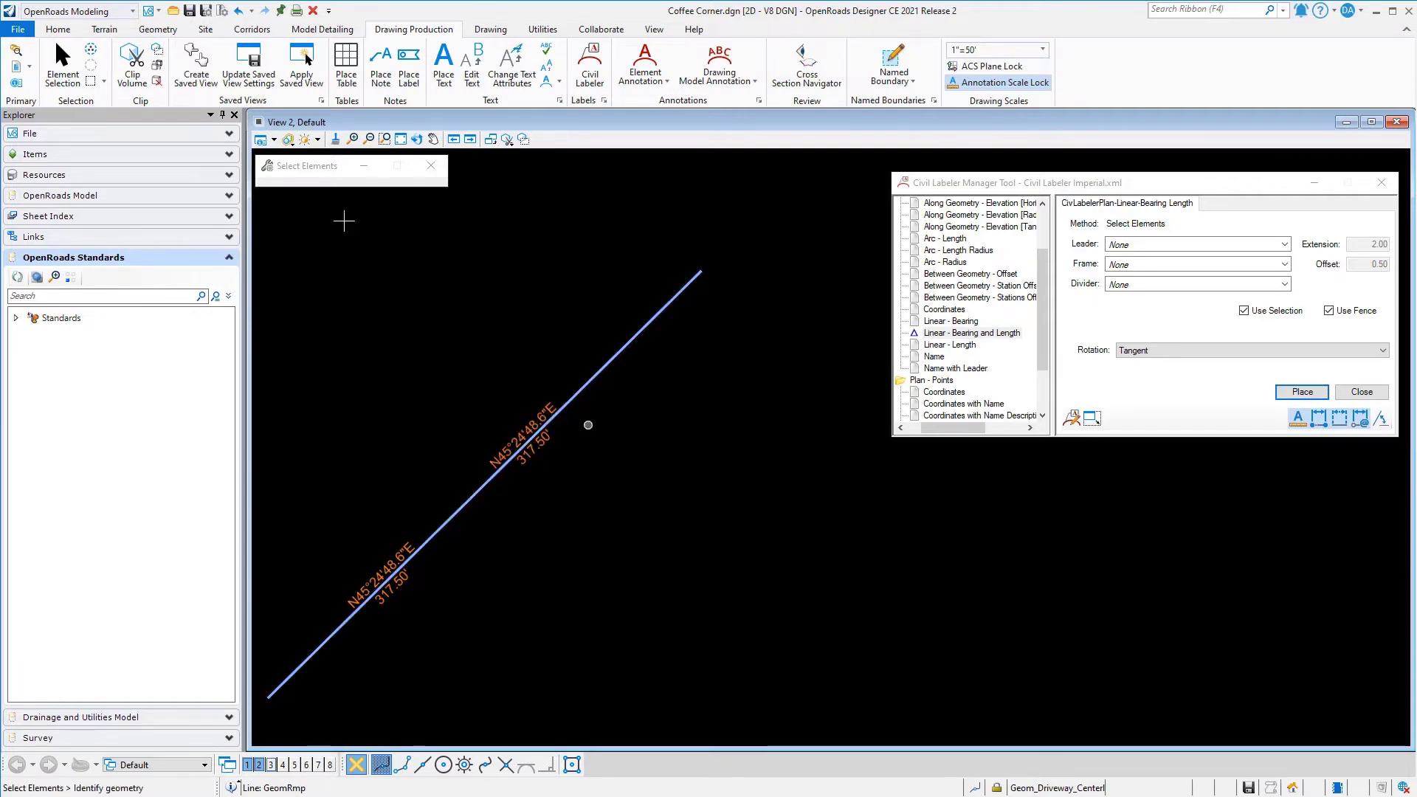
key("Escape")
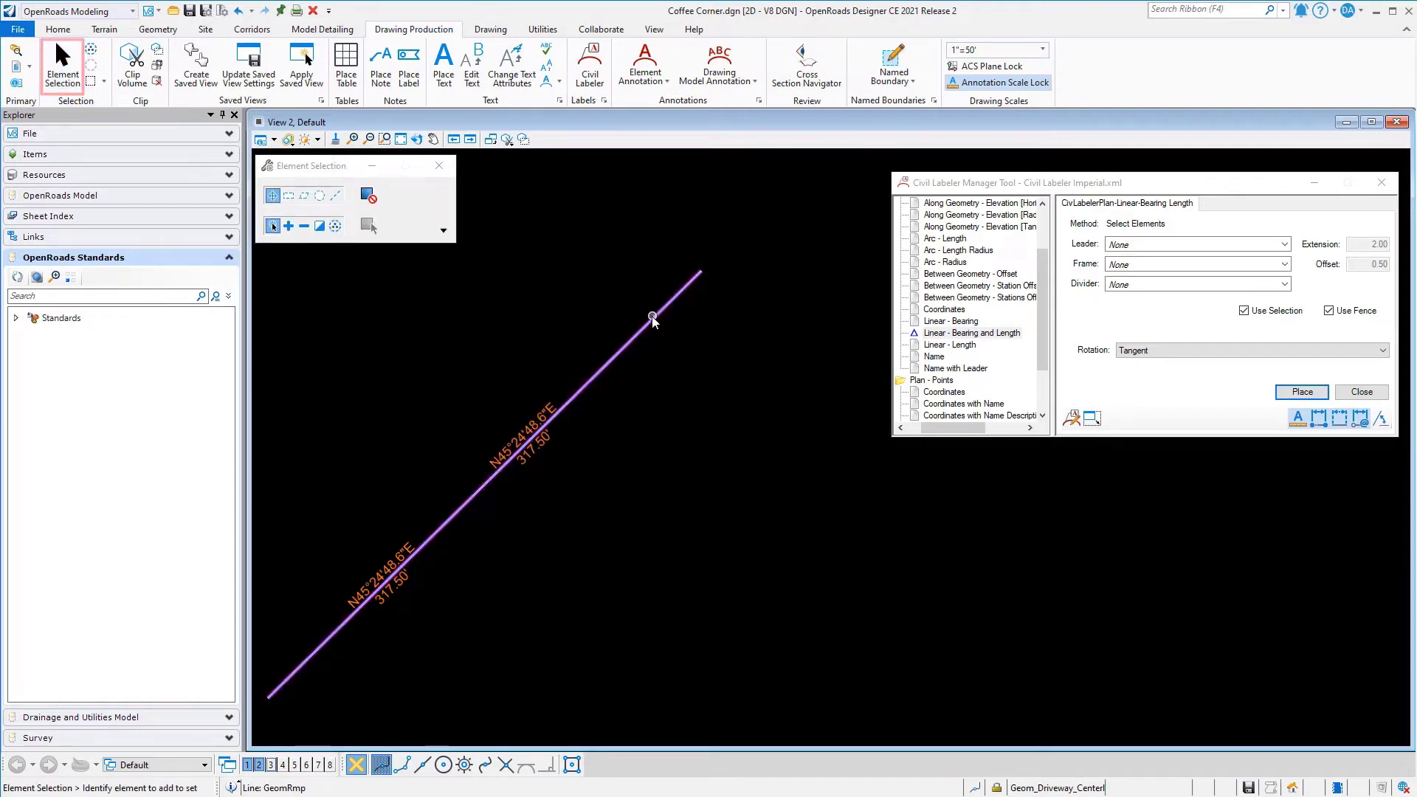
left_click(665, 307)
left_click(699, 271)
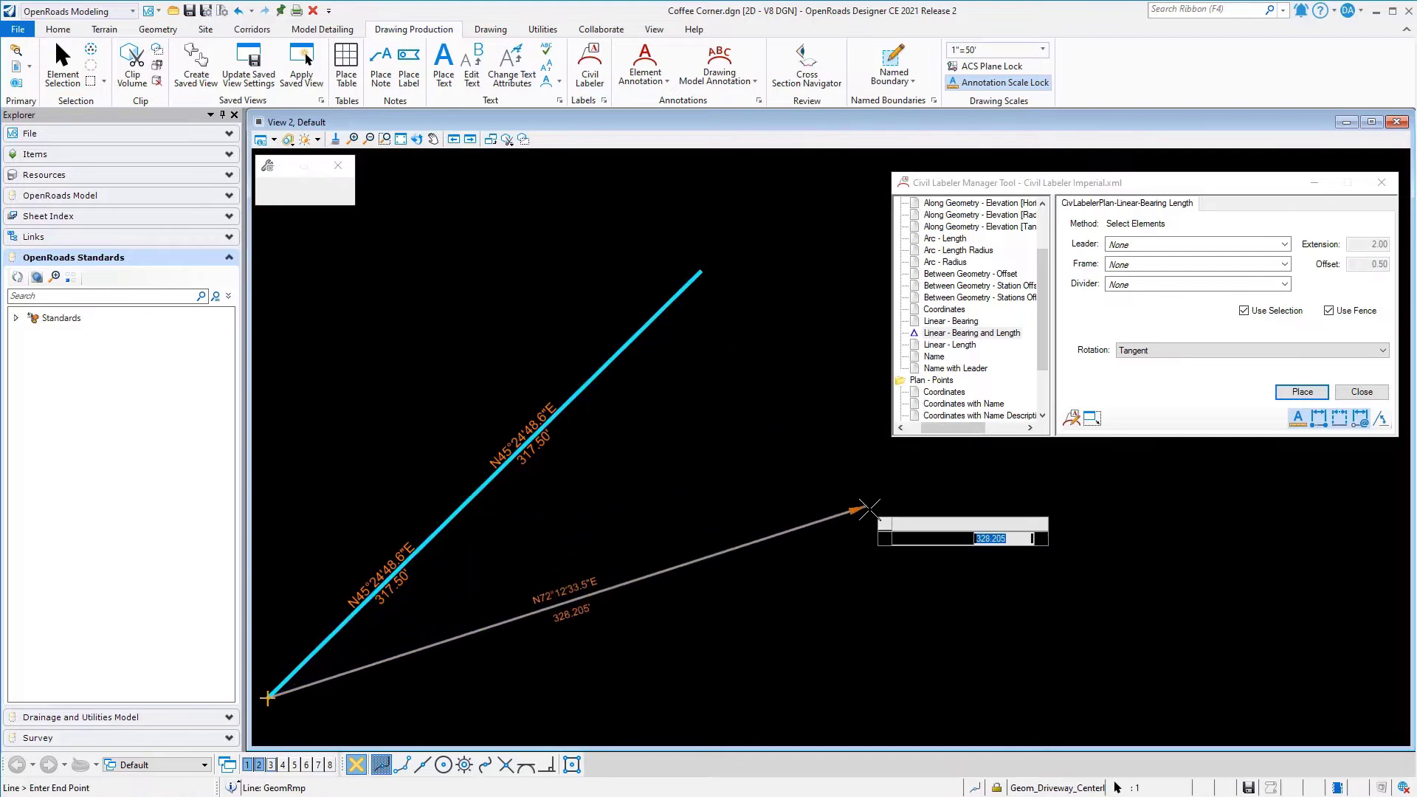
left_click(872, 512)
left_click(719, 689)
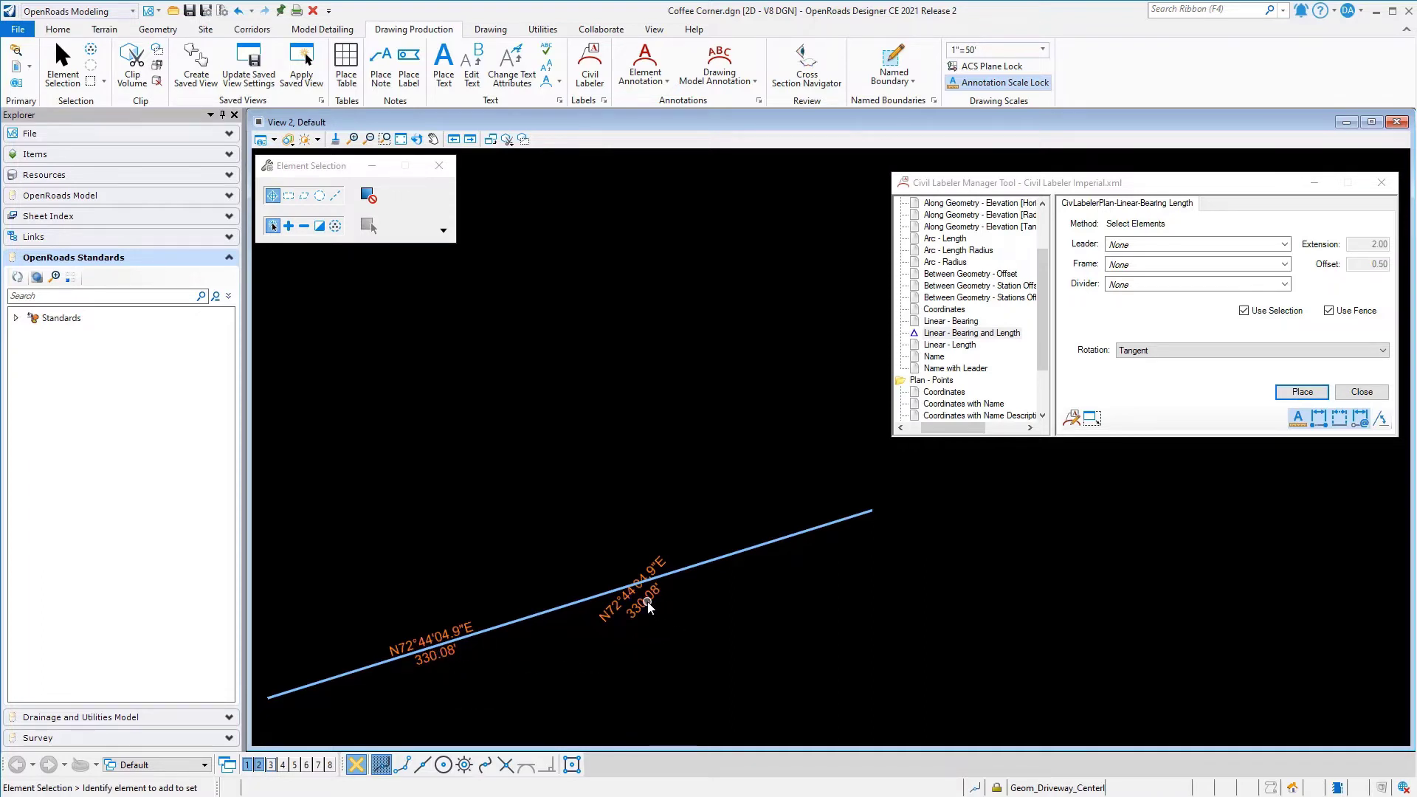
mouse_move(647, 601)
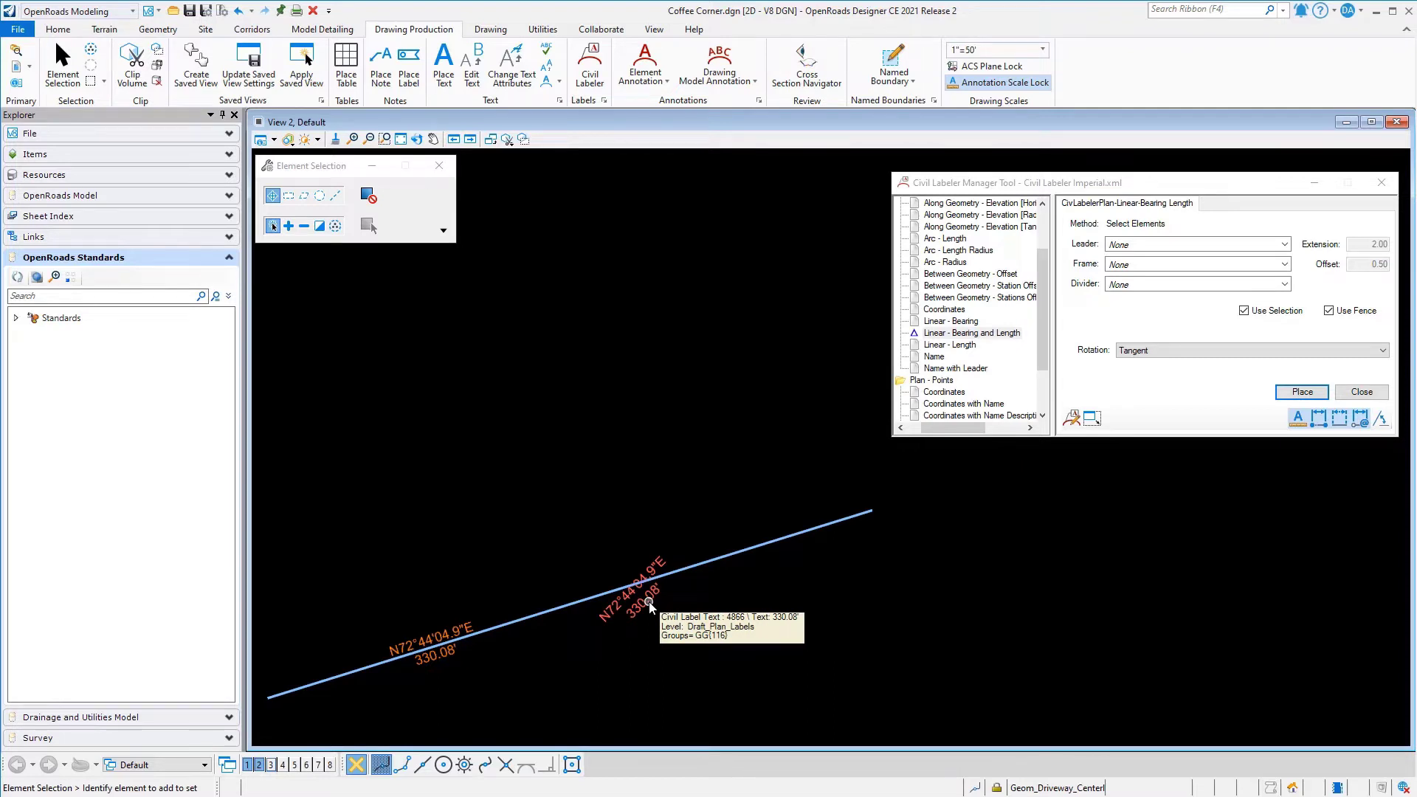
left_click(237, 11)
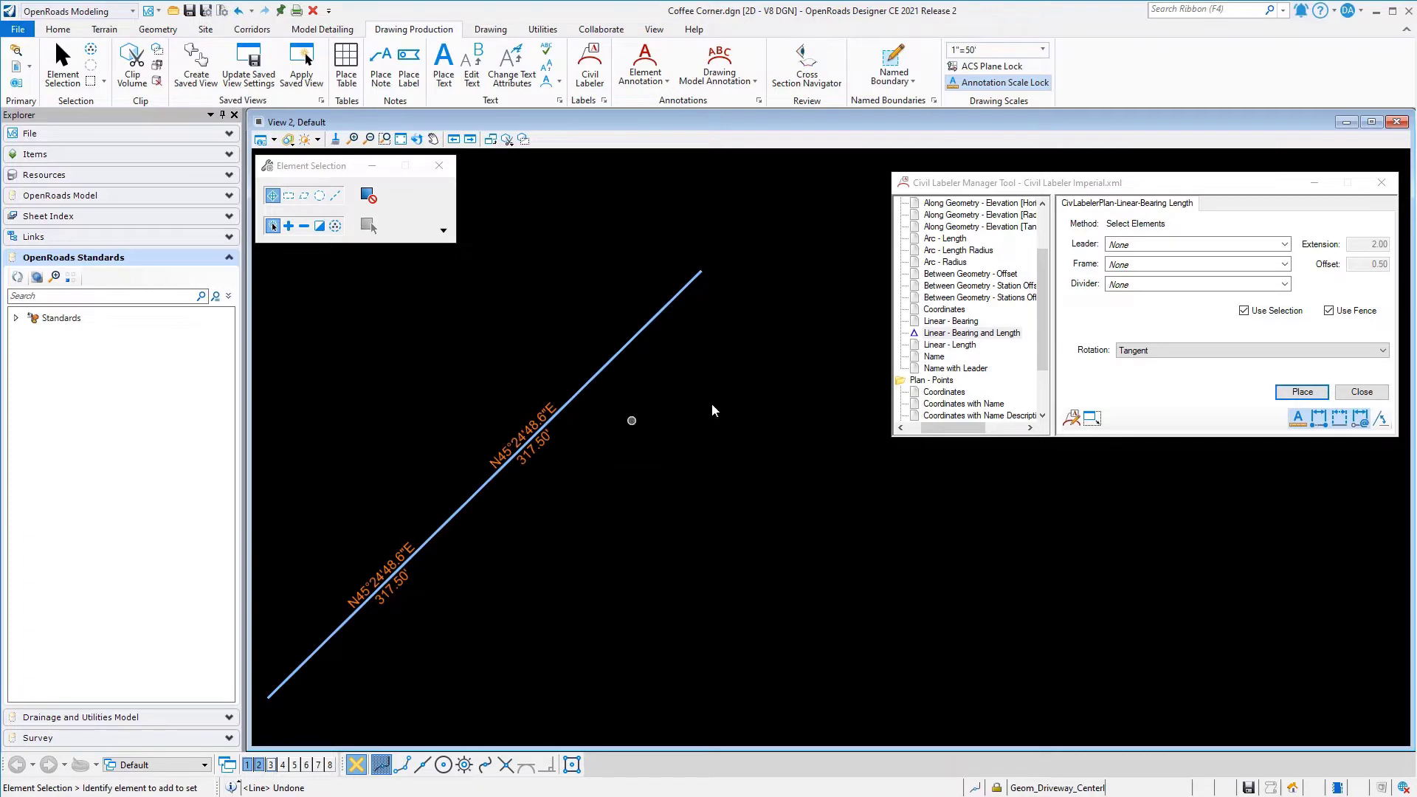
Choose the Coordinates label type and place a label right of the line's upper endpoint.
left_click(946, 310)
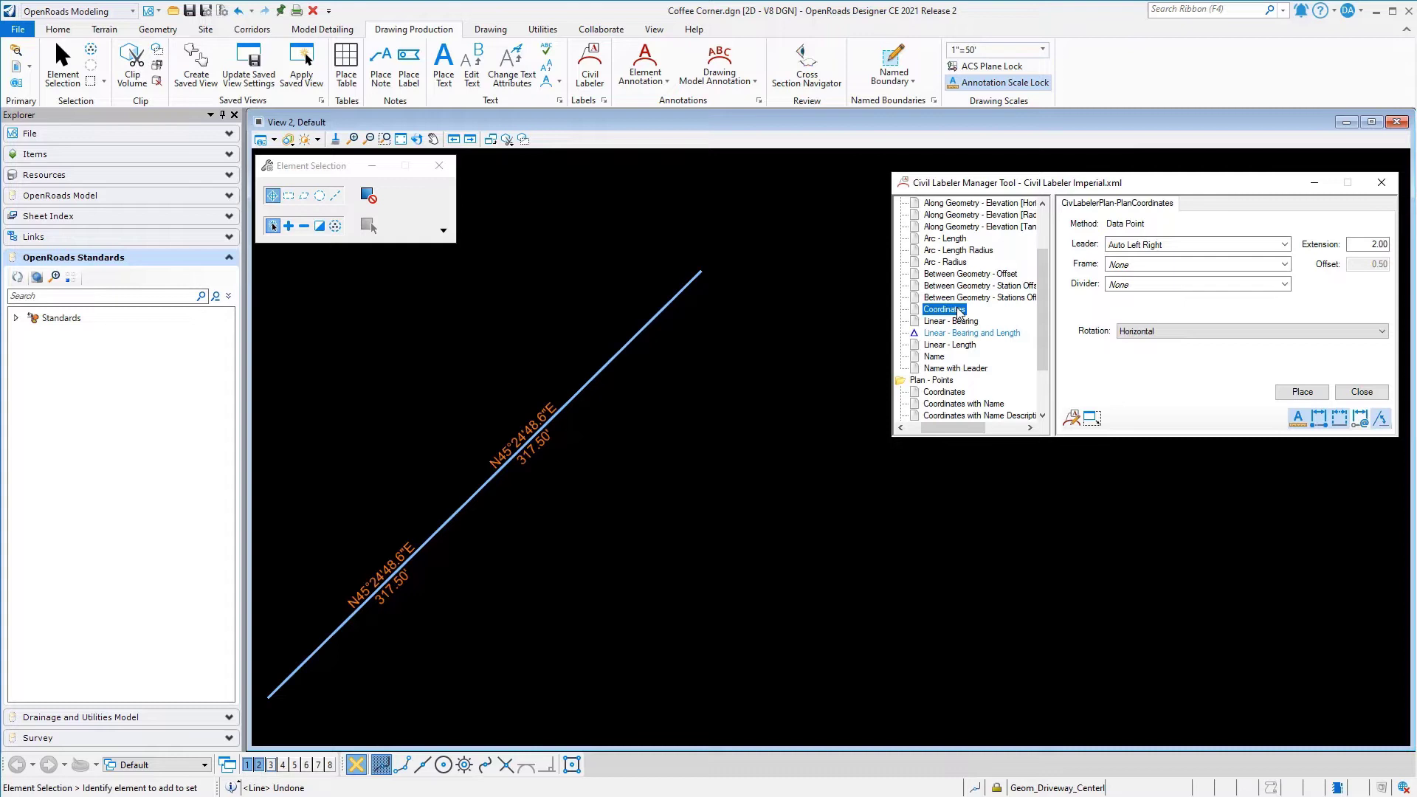
left_click(1139, 333)
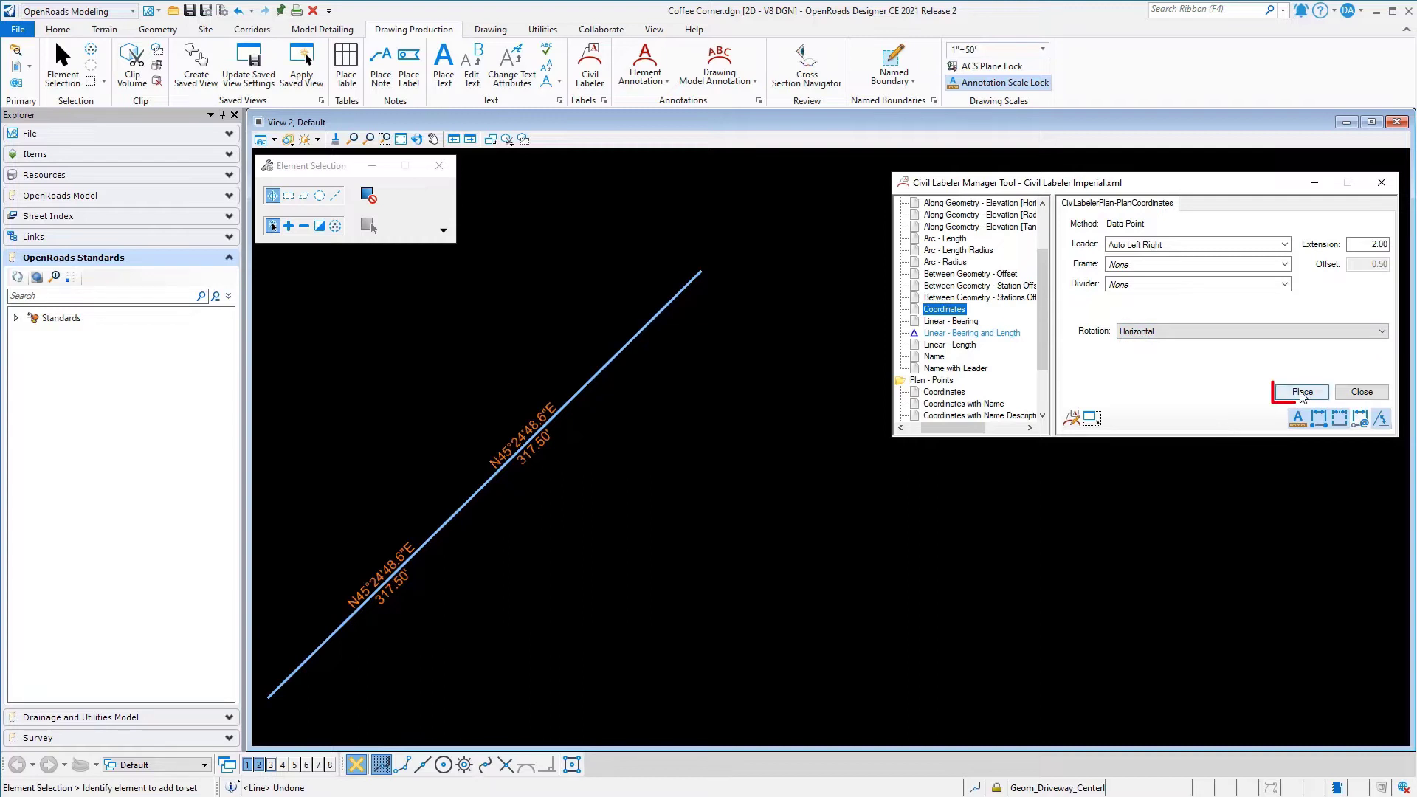
left_click(1302, 393)
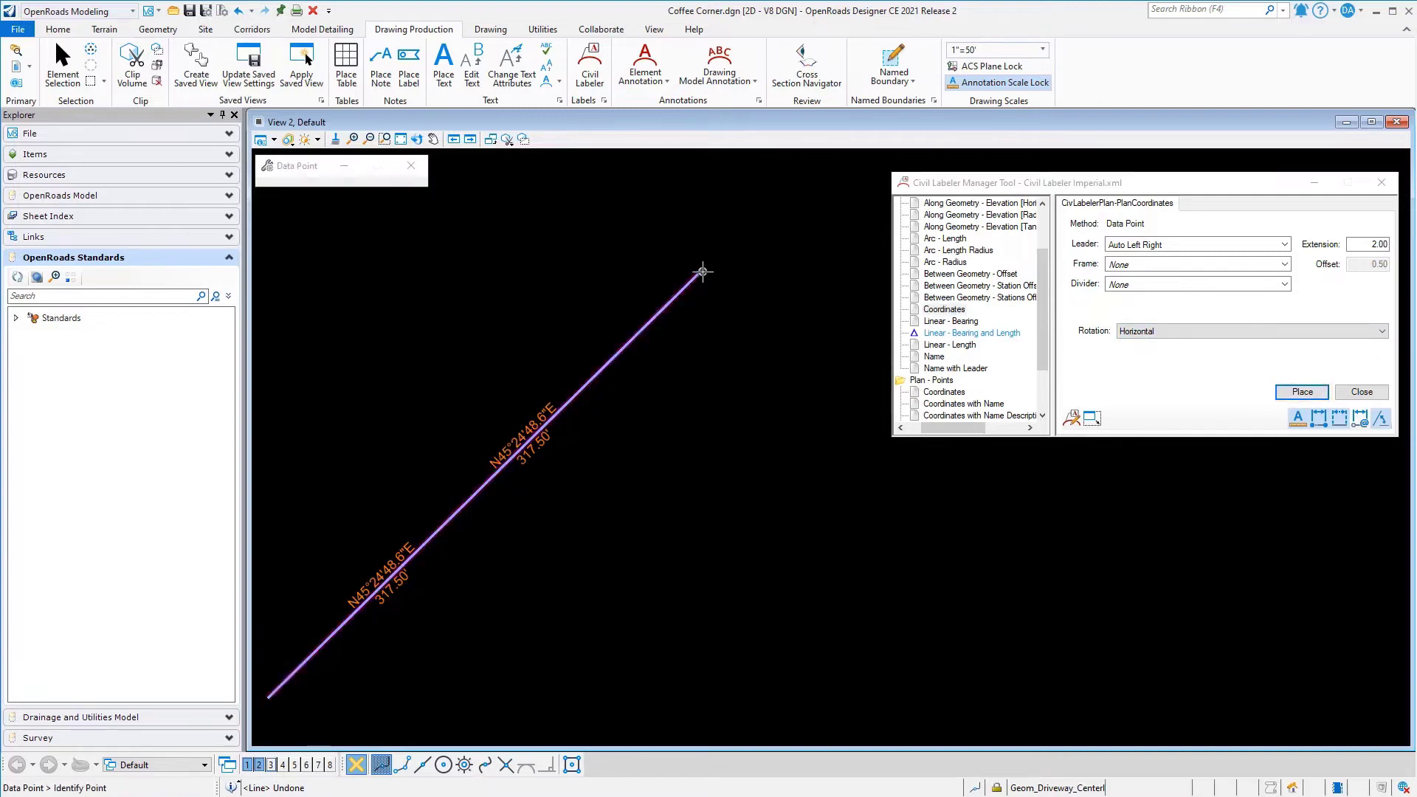
left_click(698, 273)
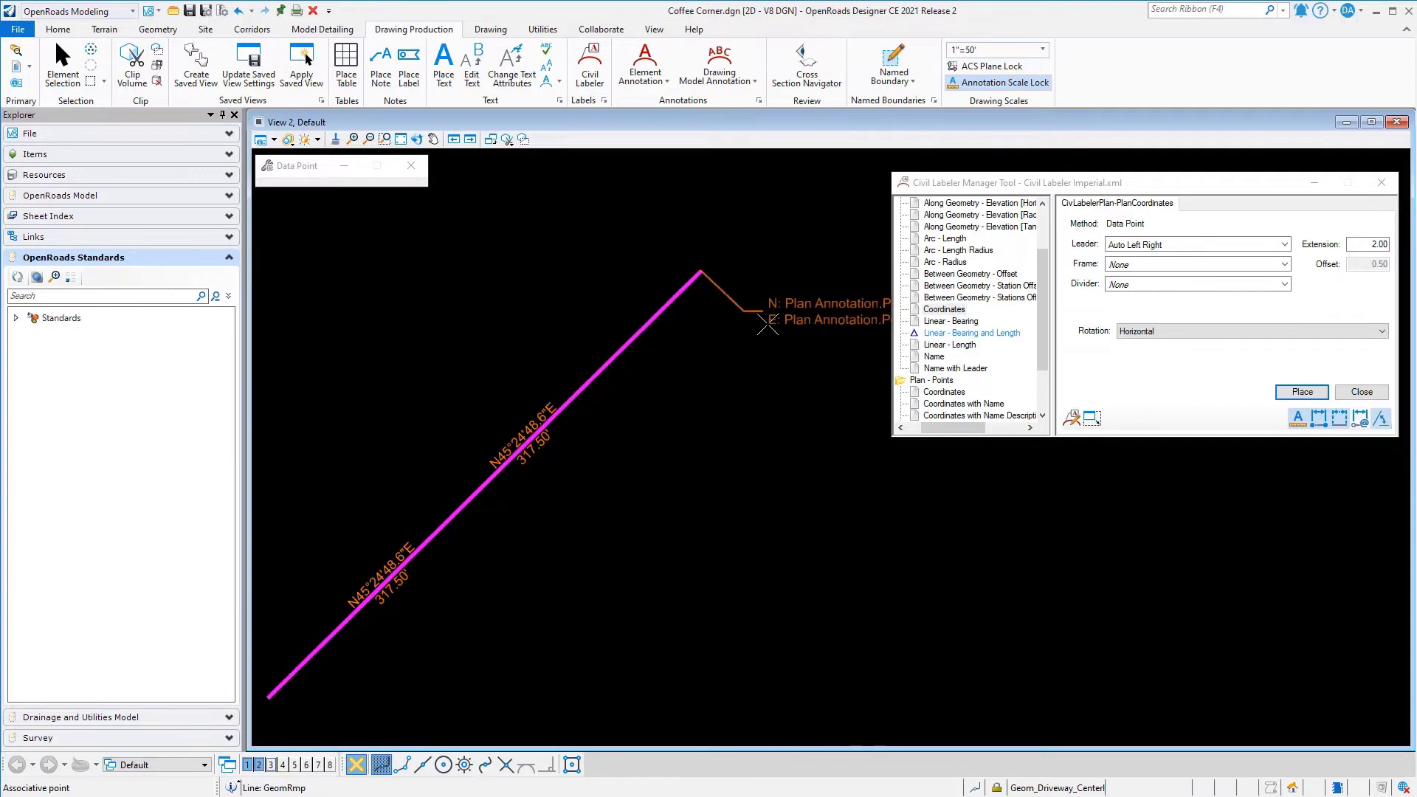
left_click(768, 322)
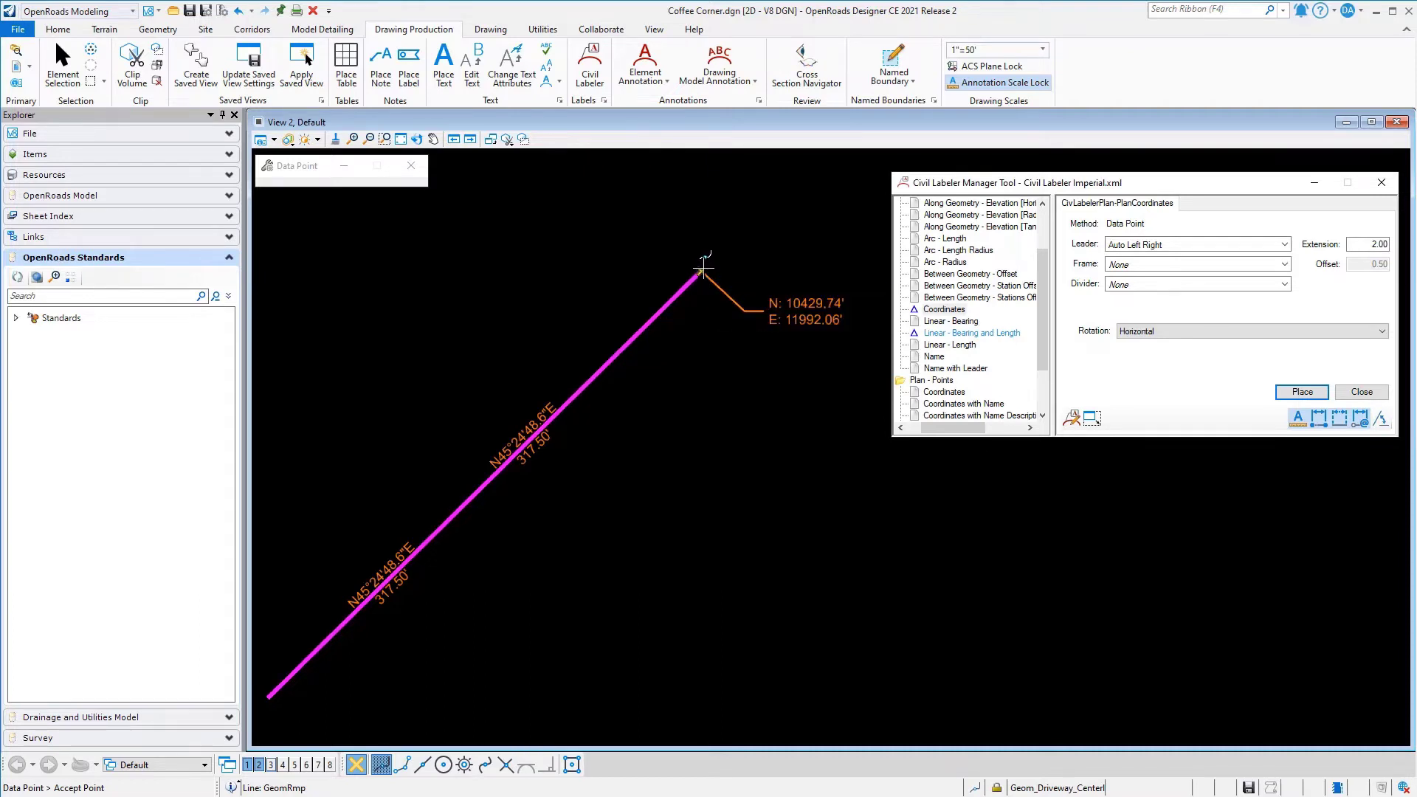
Add two more coordinate labels above the same endpoint and return to element selection.
left_click(702, 270)
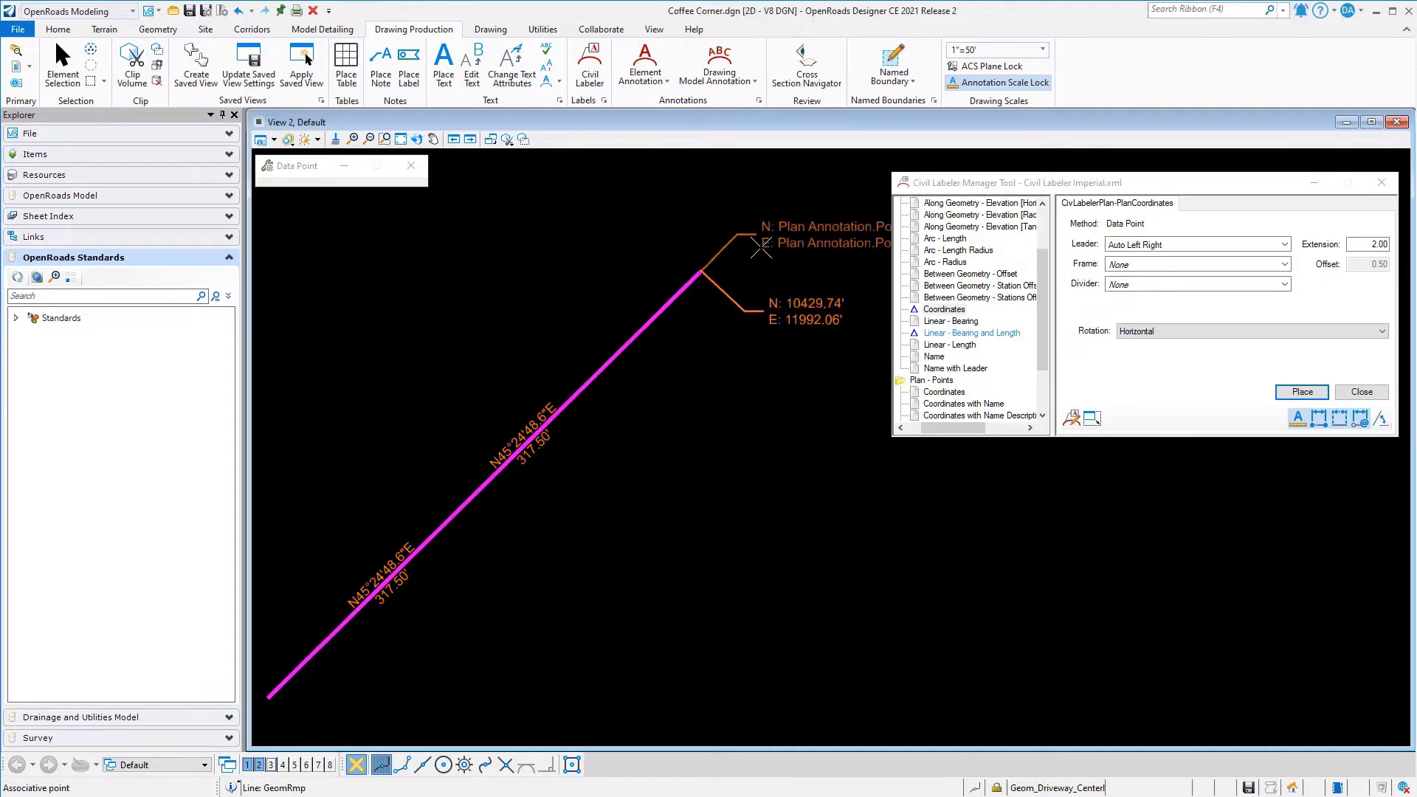
left_click(762, 248)
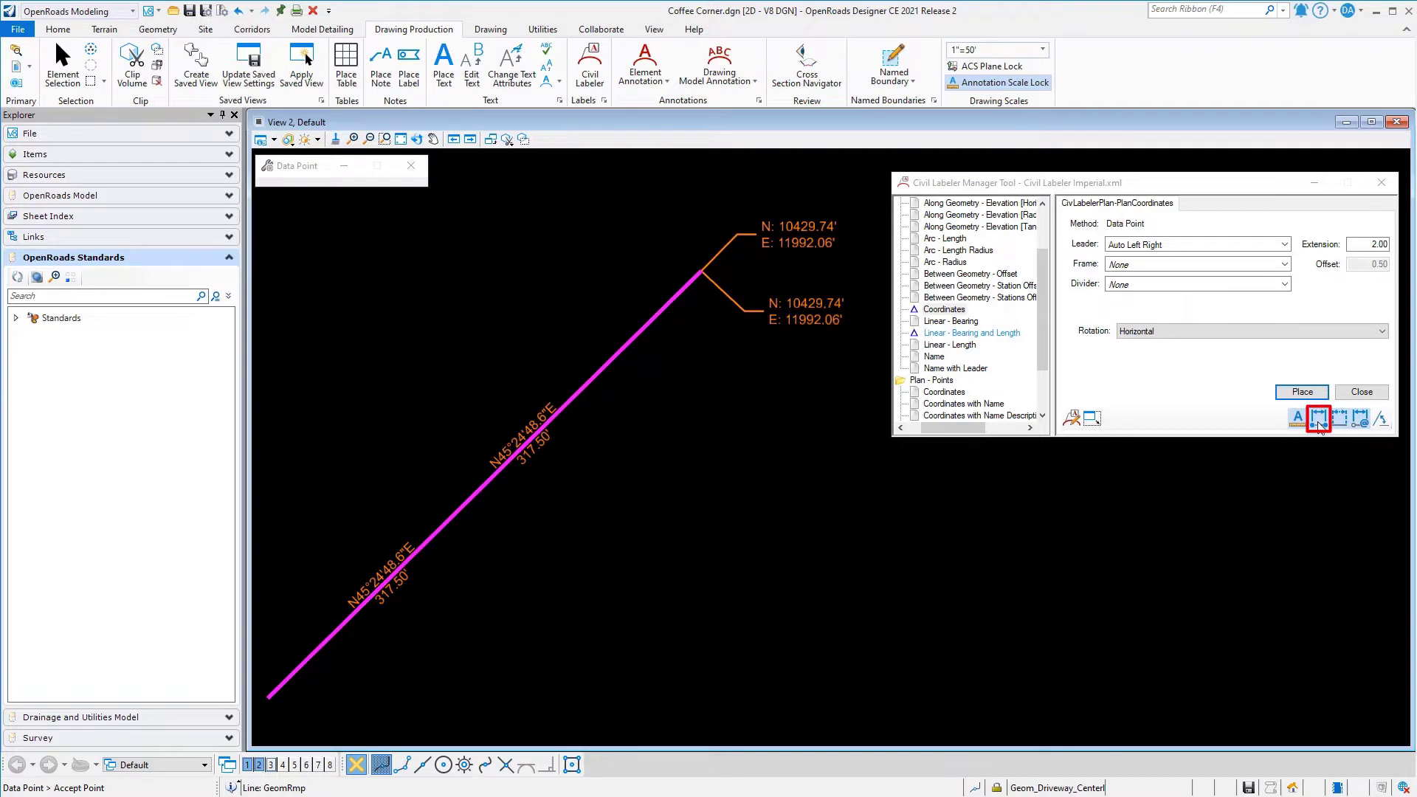
left_click(701, 271)
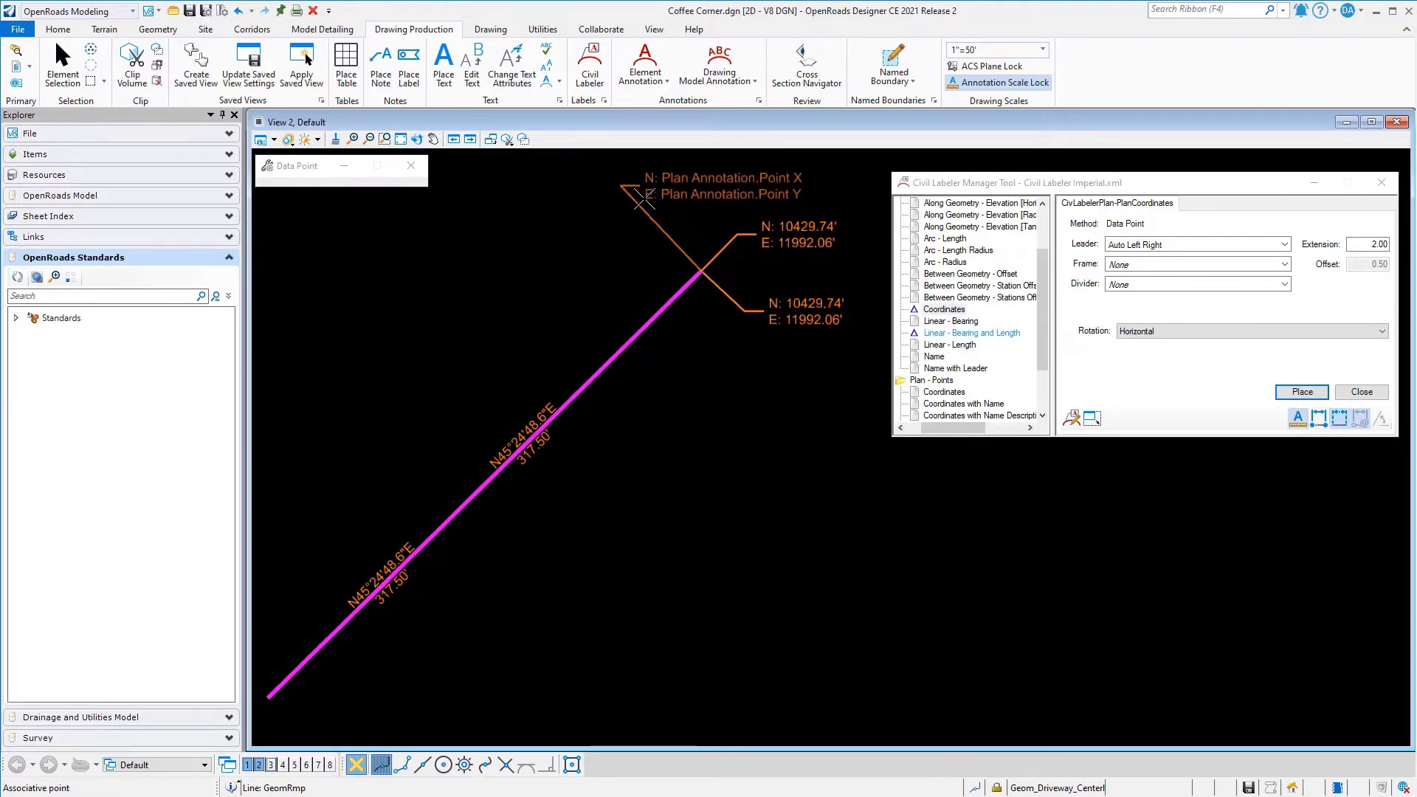
left_click(639, 197)
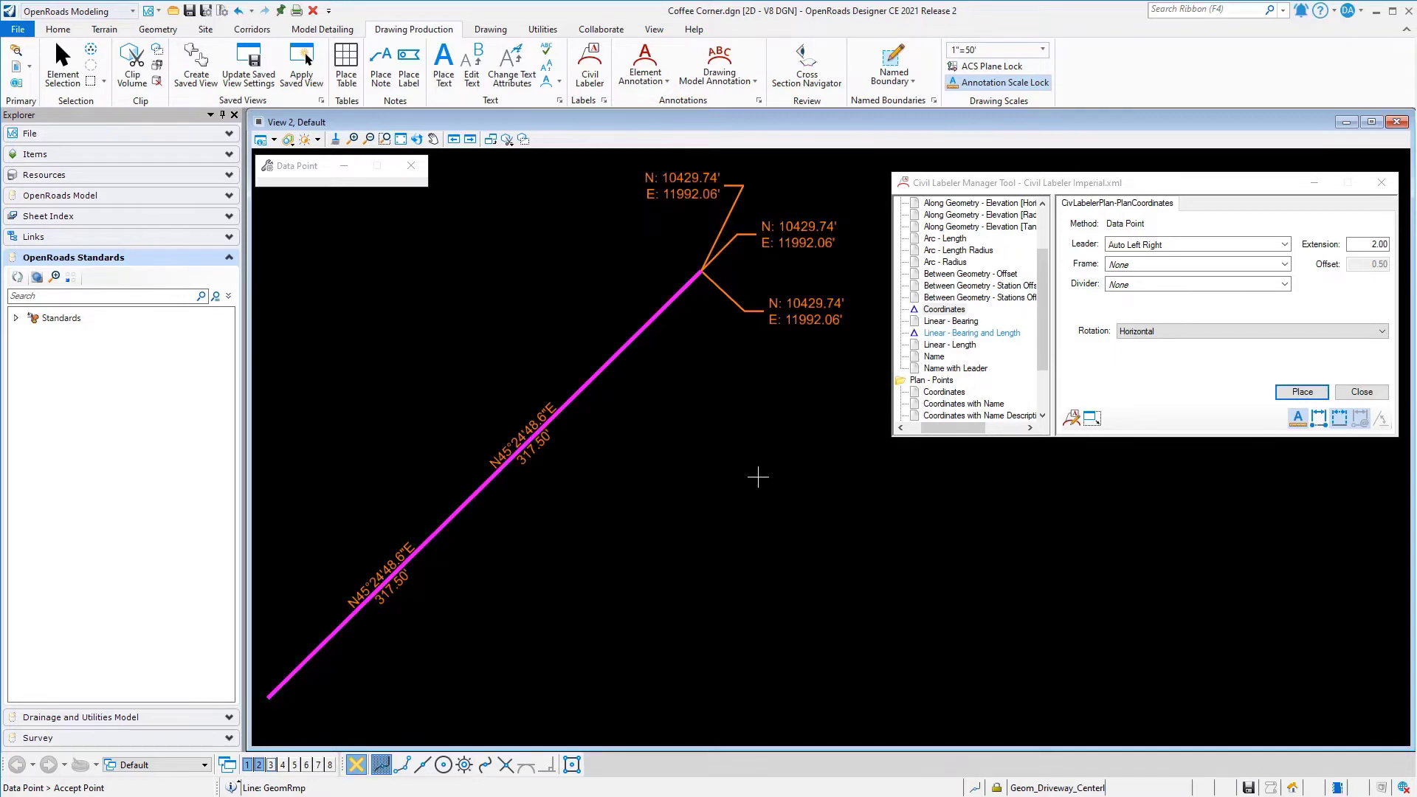
left_click(62, 64)
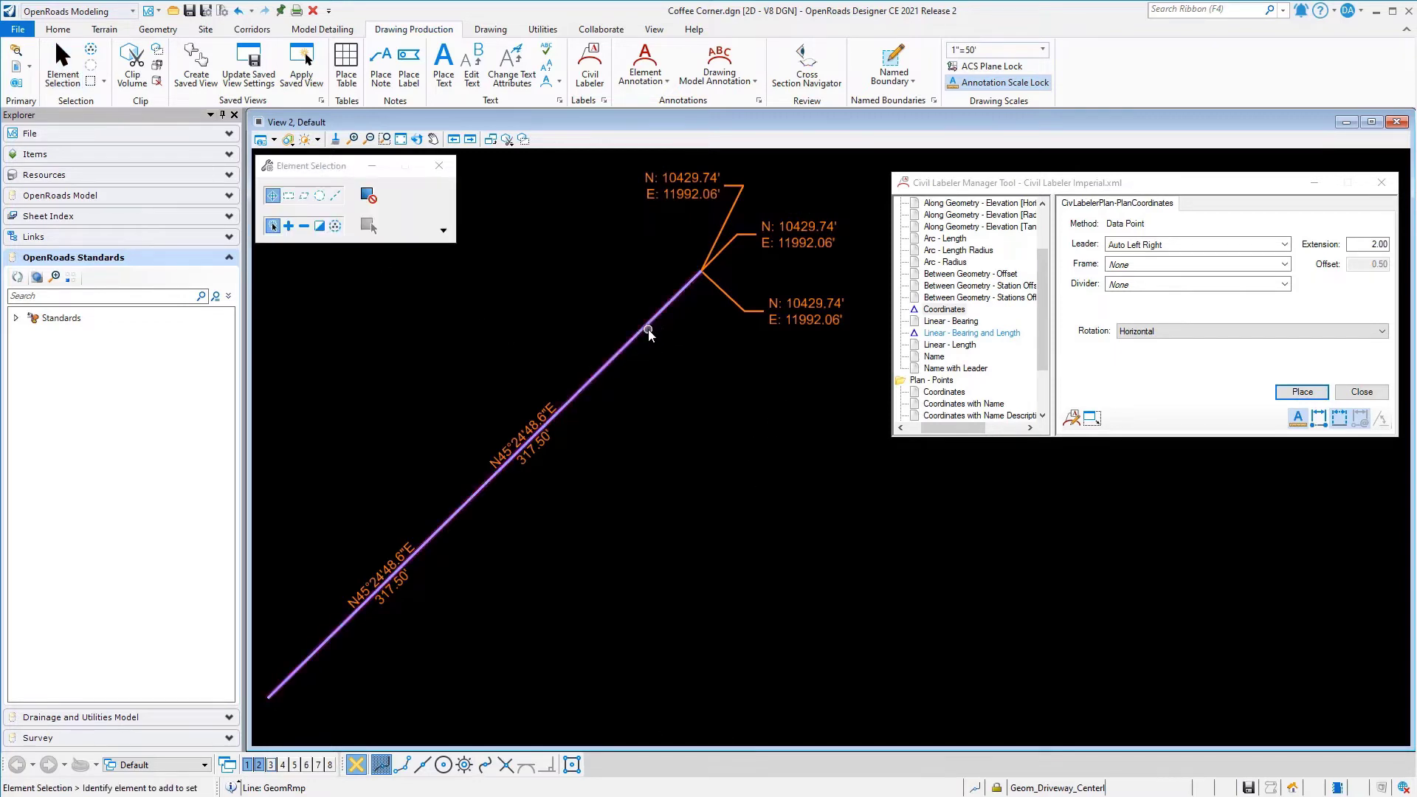
left_click(648, 335)
Move the line's upper endpoint to a new position lower and to the right.
left_click(701, 272)
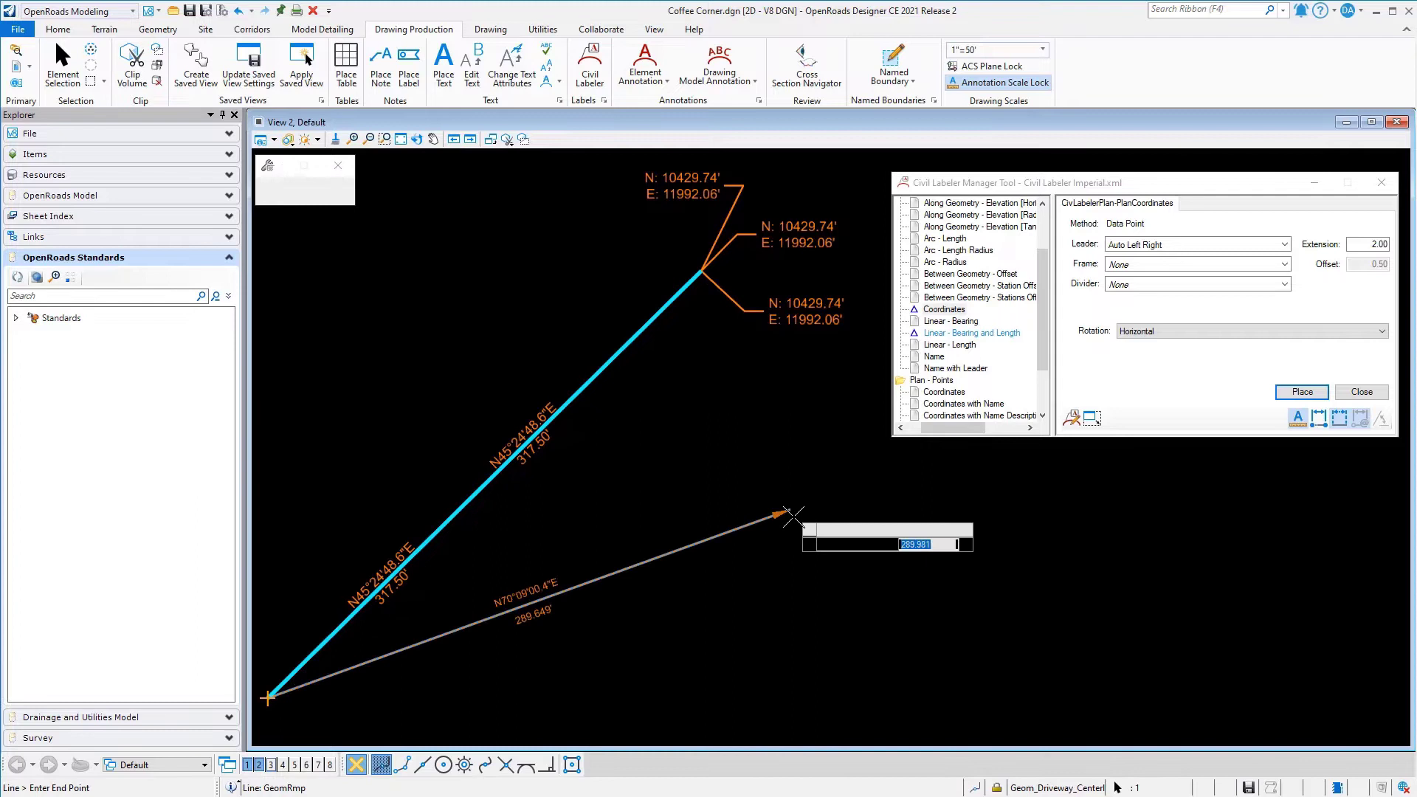
left_click(790, 534)
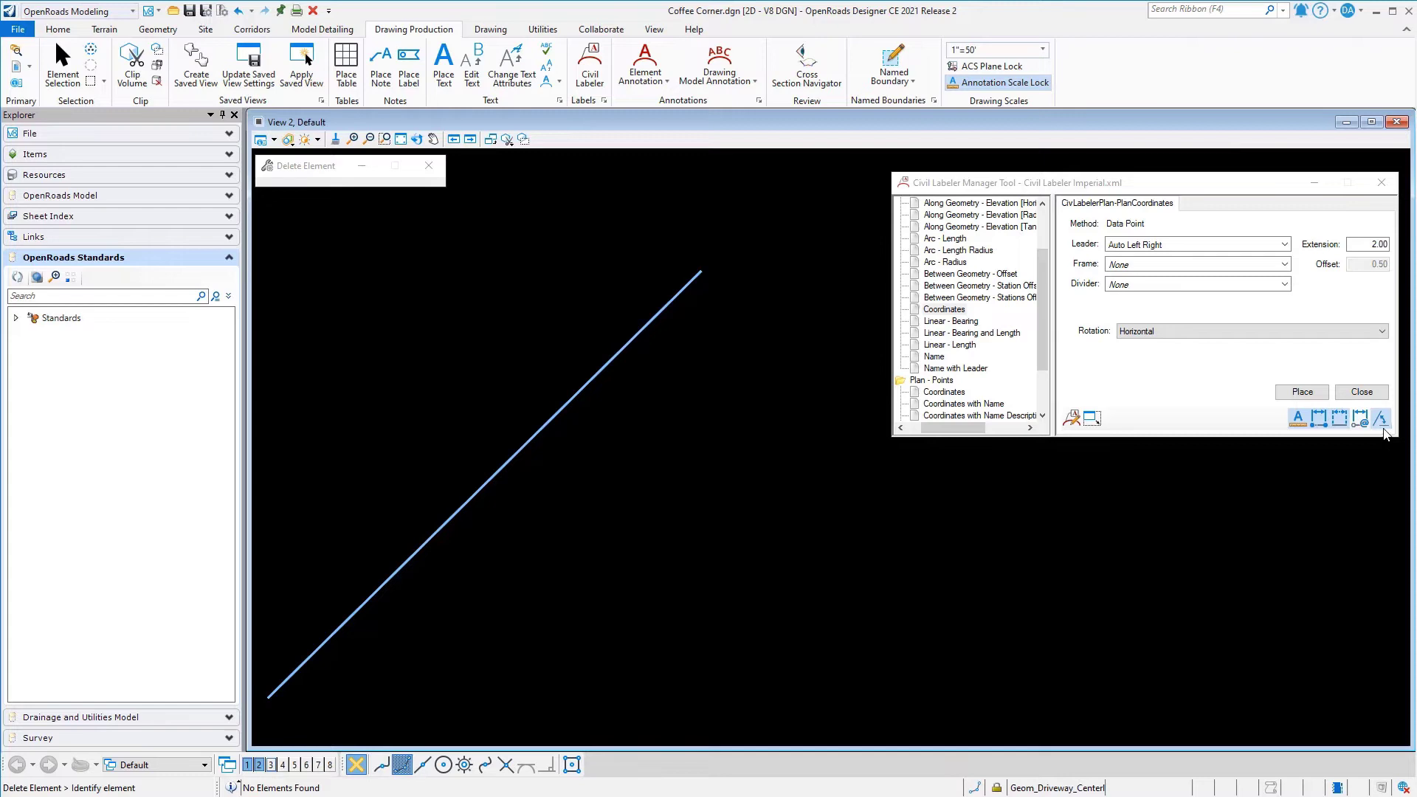
Place a coordinate label at the line's upper endpoint, then drag it slightly away from the line.
left_click(1304, 394)
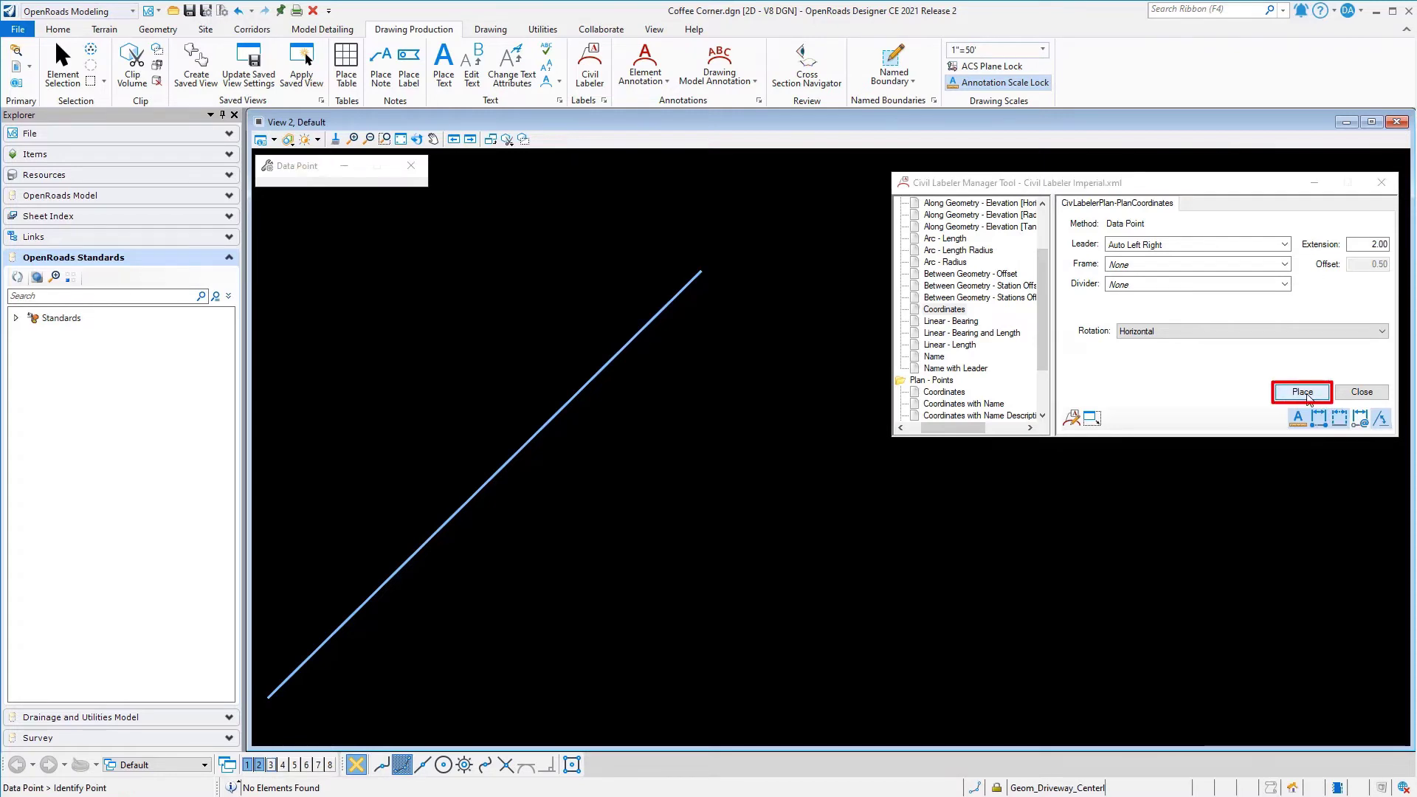
left_click(698, 277)
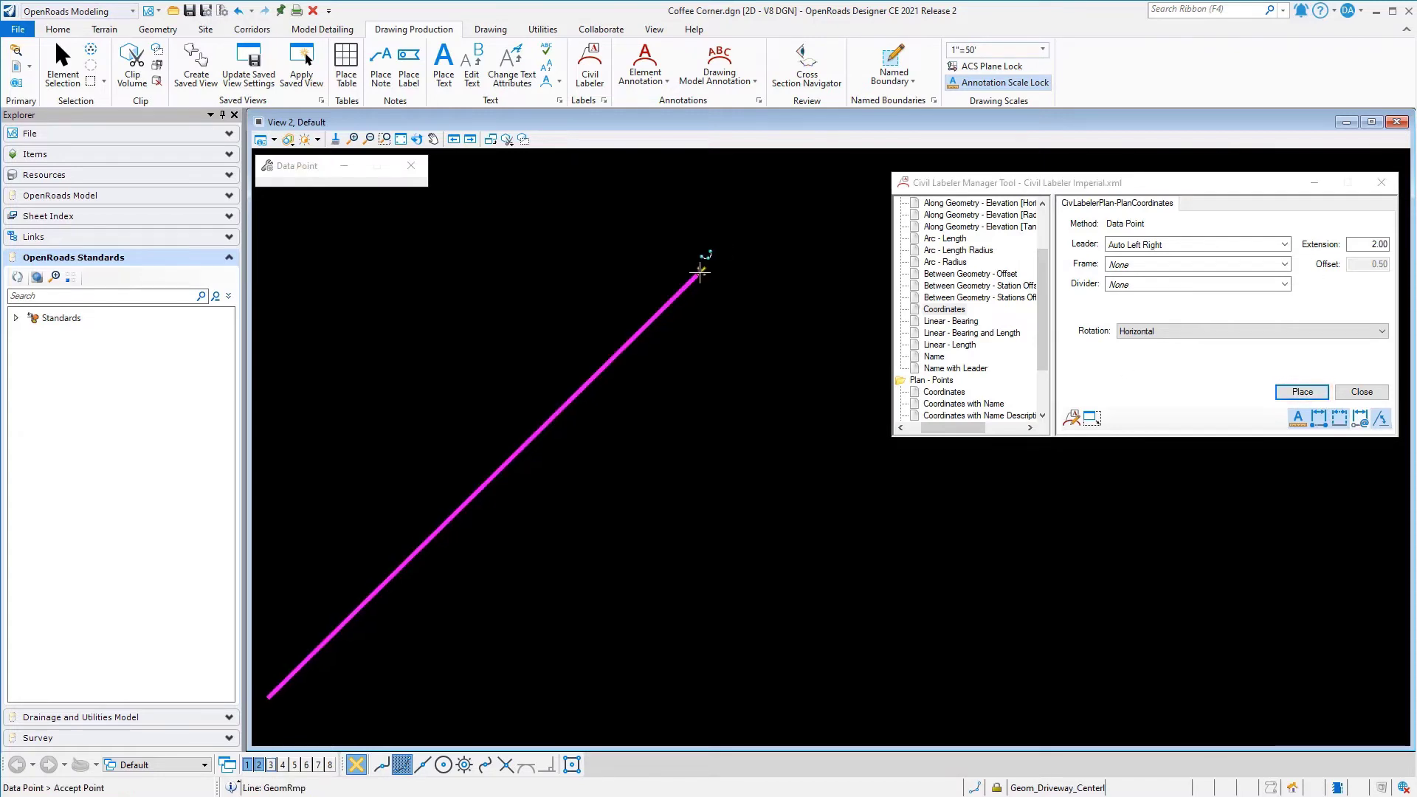
left_click(735, 293)
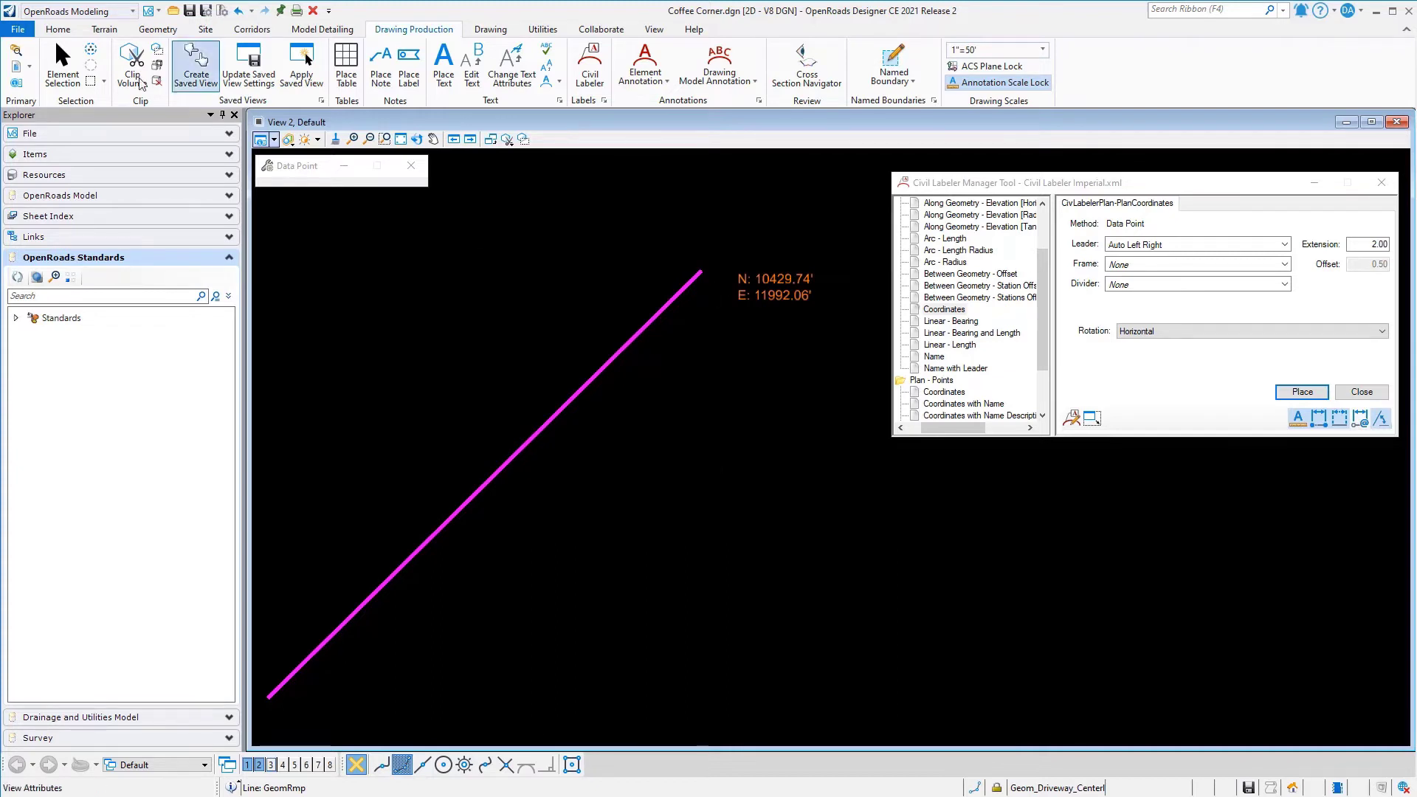
left_click(62, 67)
left_click(766, 295)
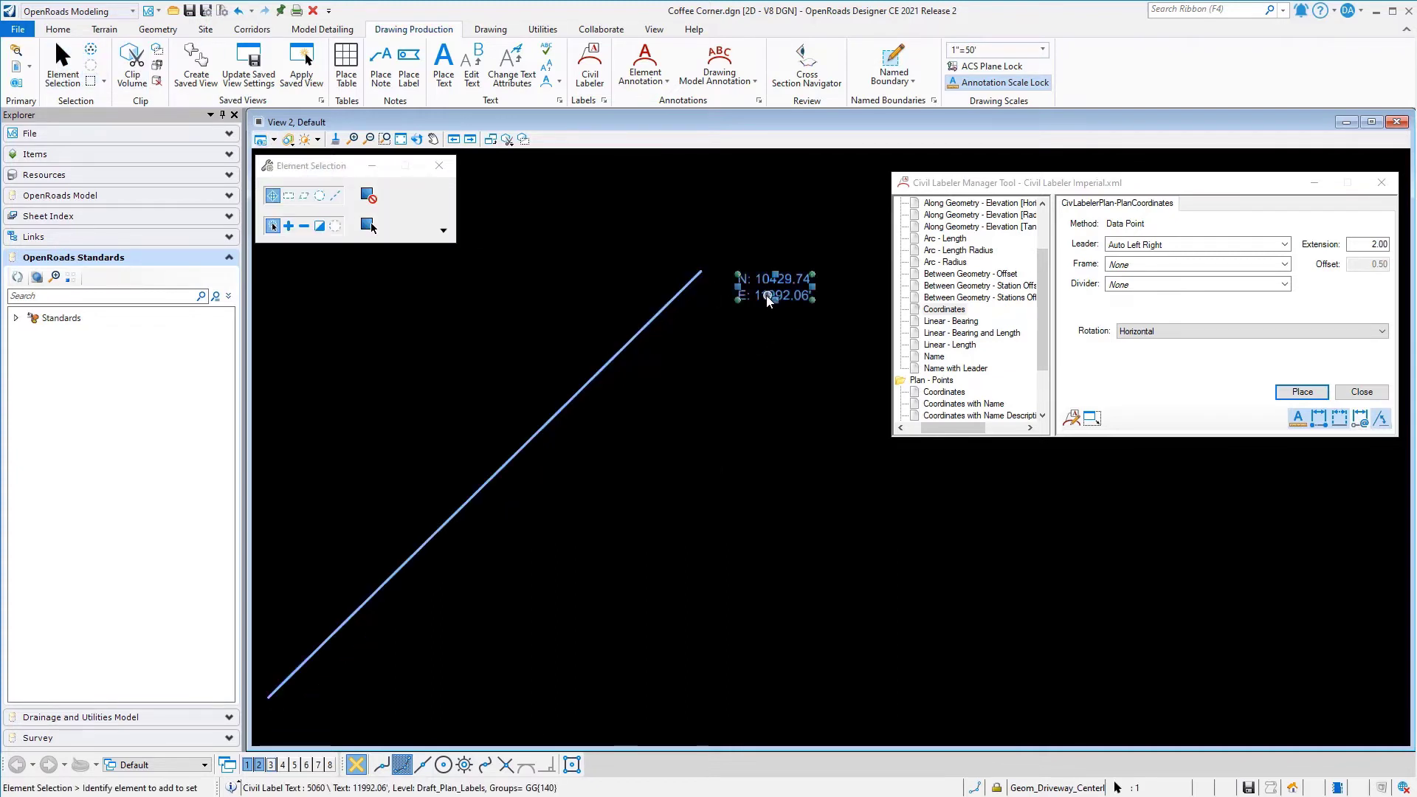
left_click_drag(767, 298, 785, 316)
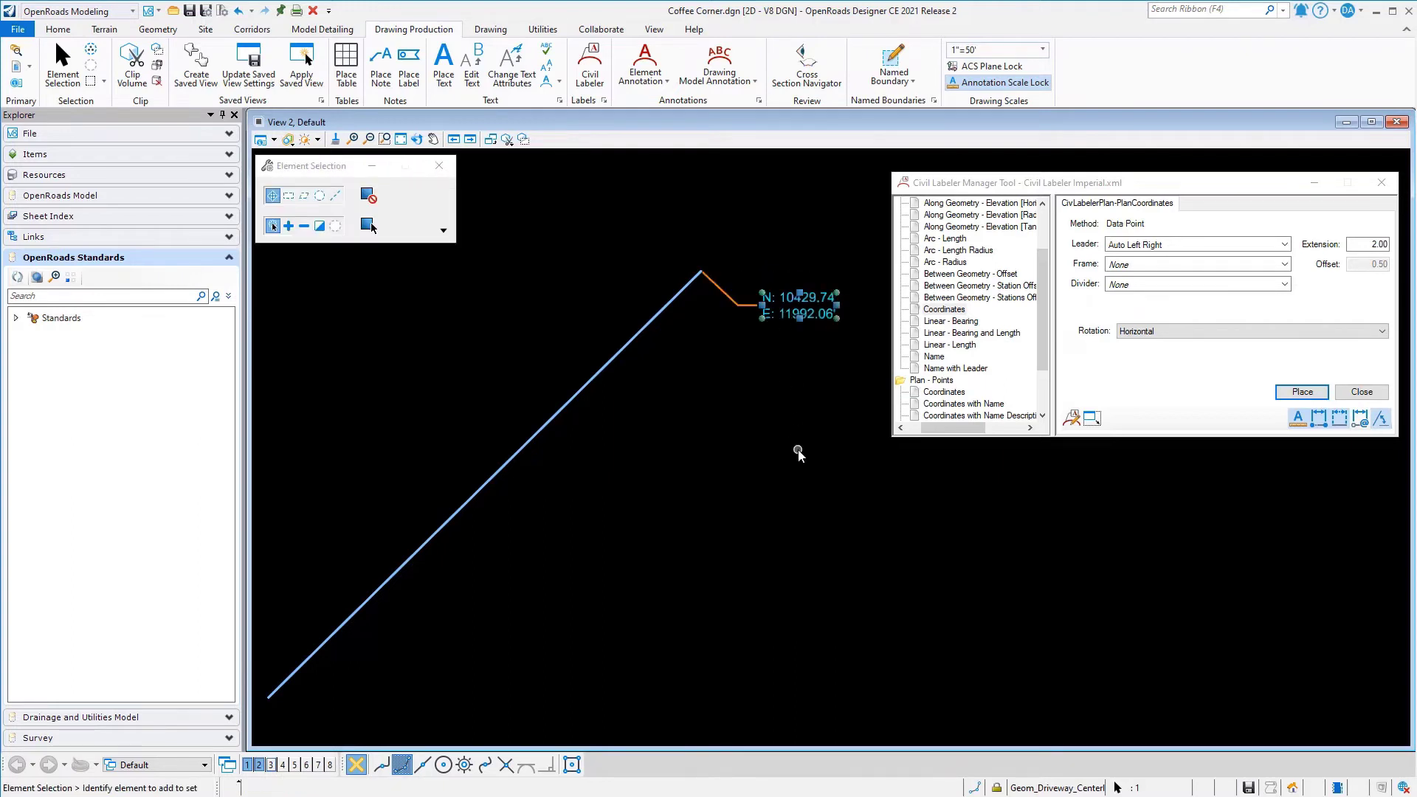
left_click(799, 450)
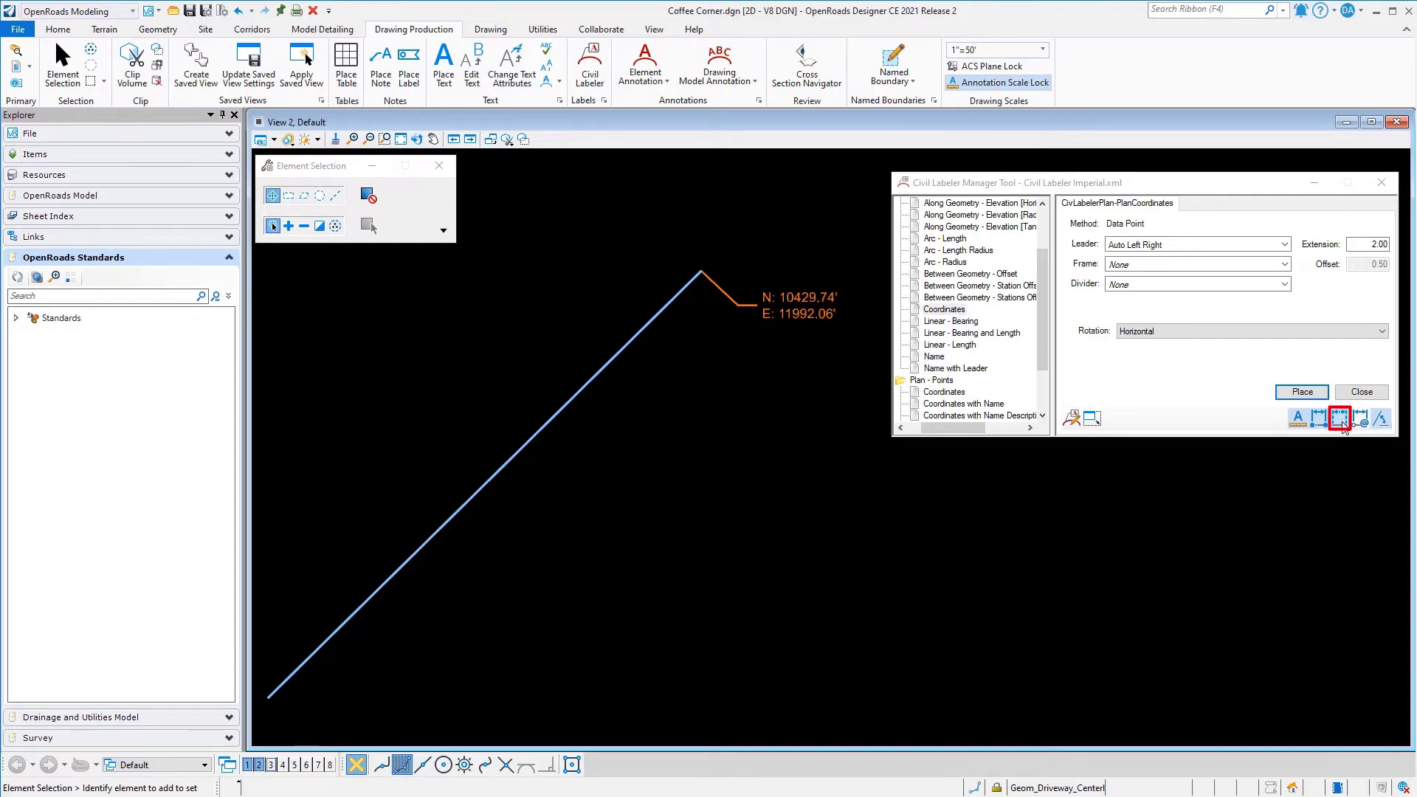
Add coordinate labels above and upper-left of the endpoint, changing association mode for the third.
left_click(1312, 397)
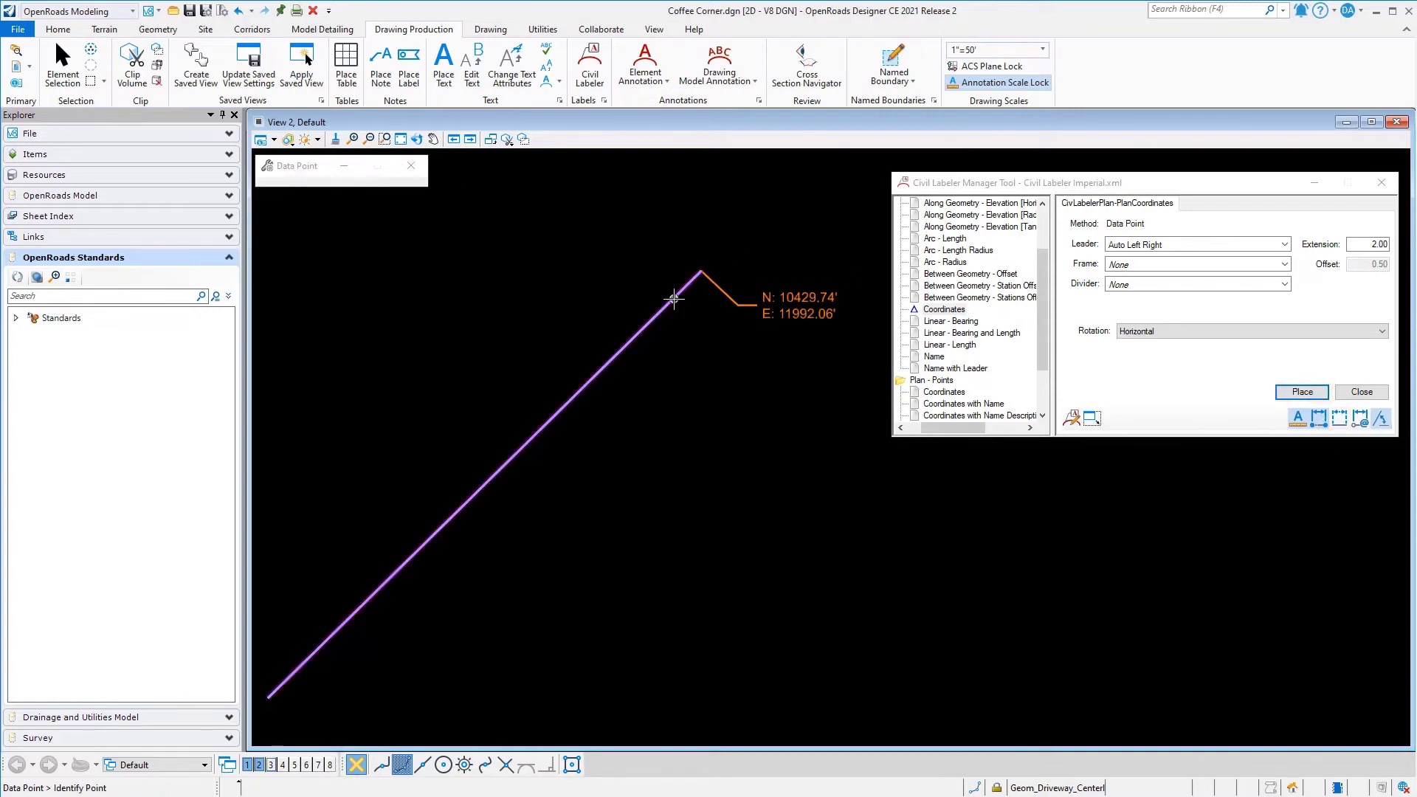
left_click(699, 270)
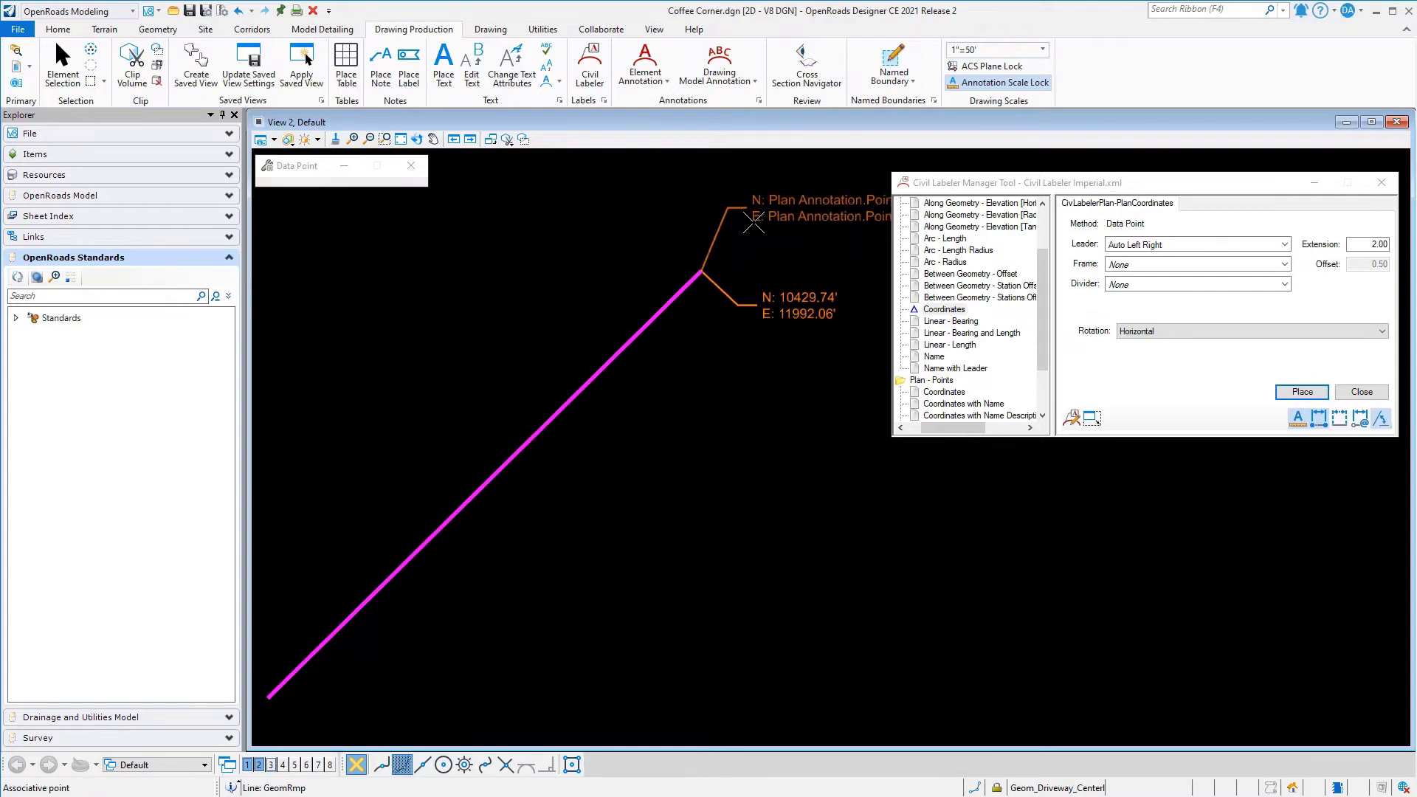
left_click(753, 218)
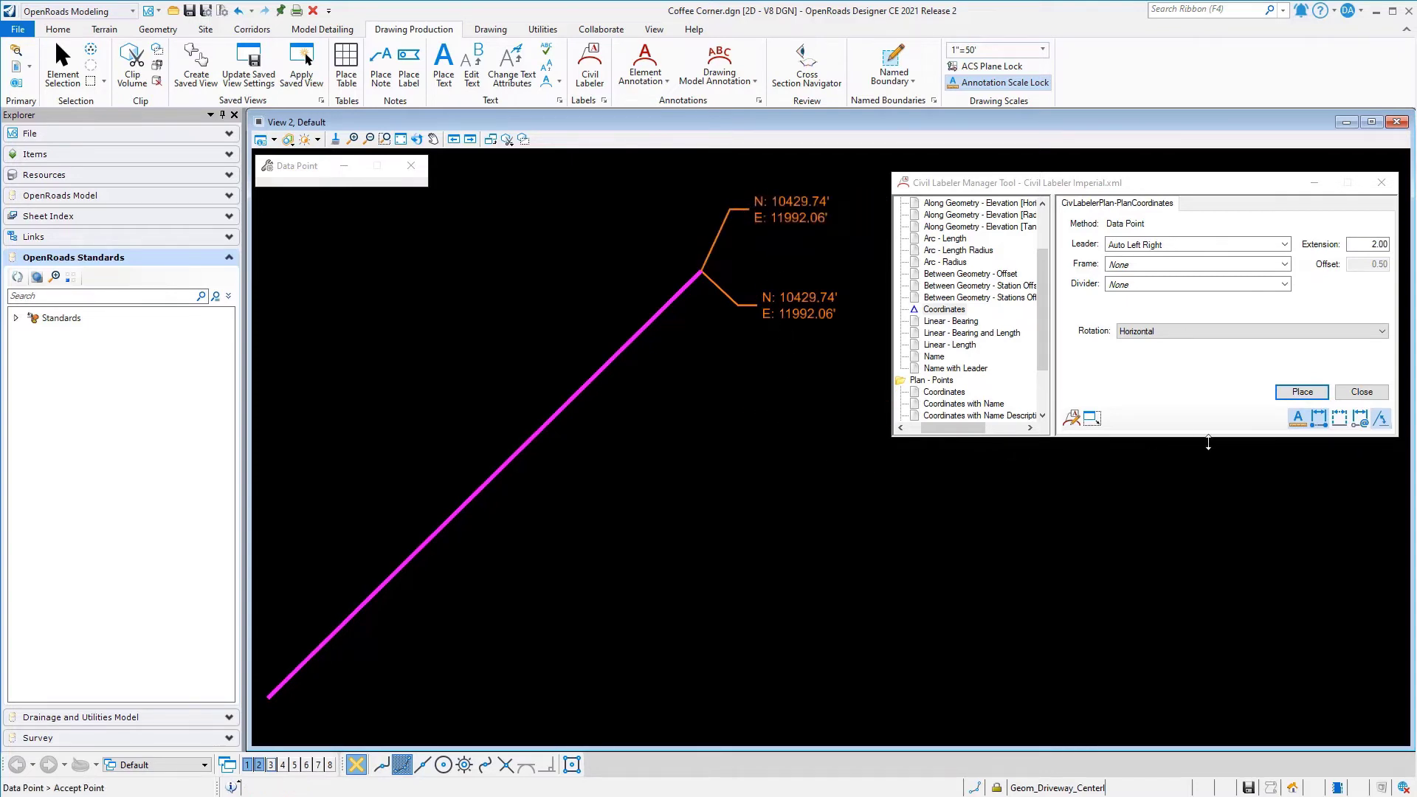
left_click(1320, 421)
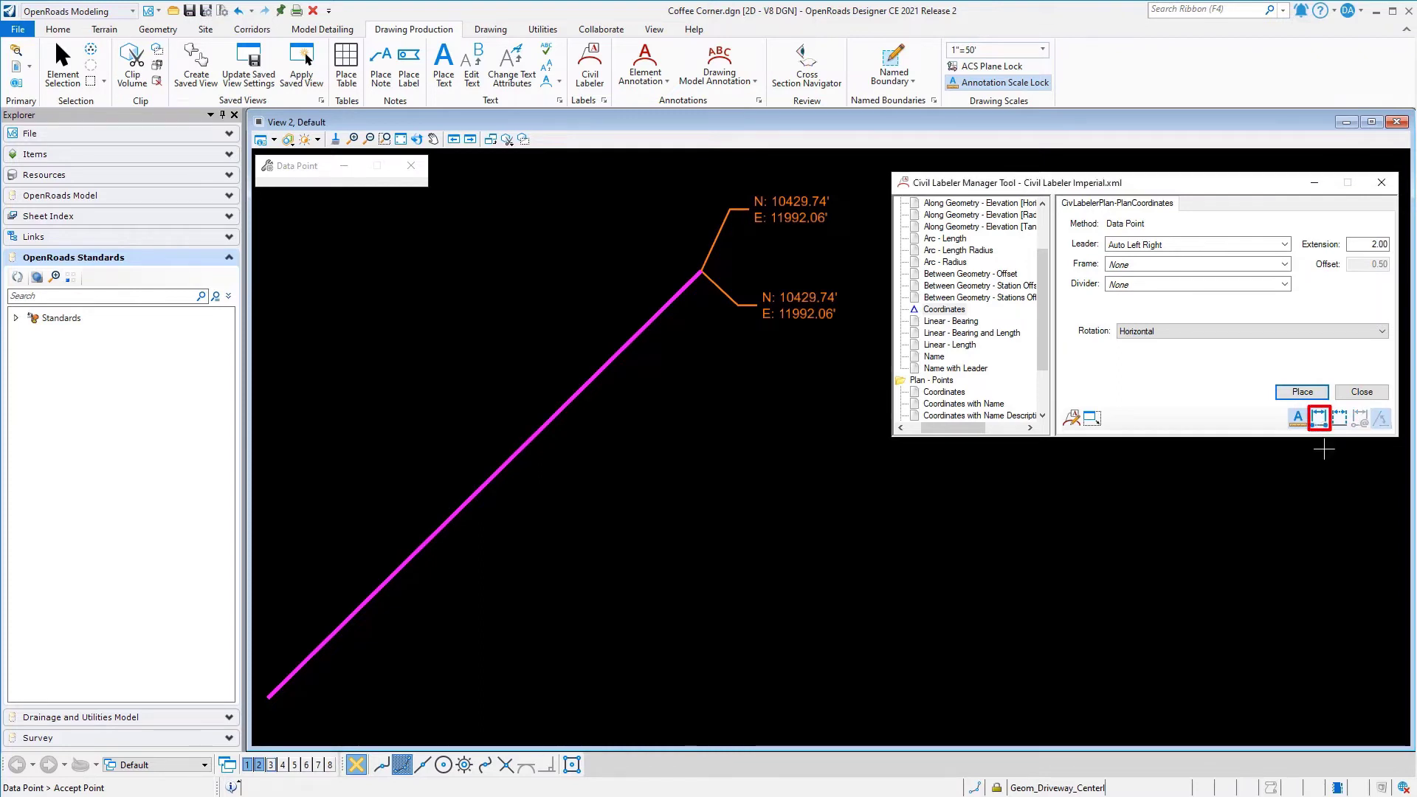
left_click(1314, 399)
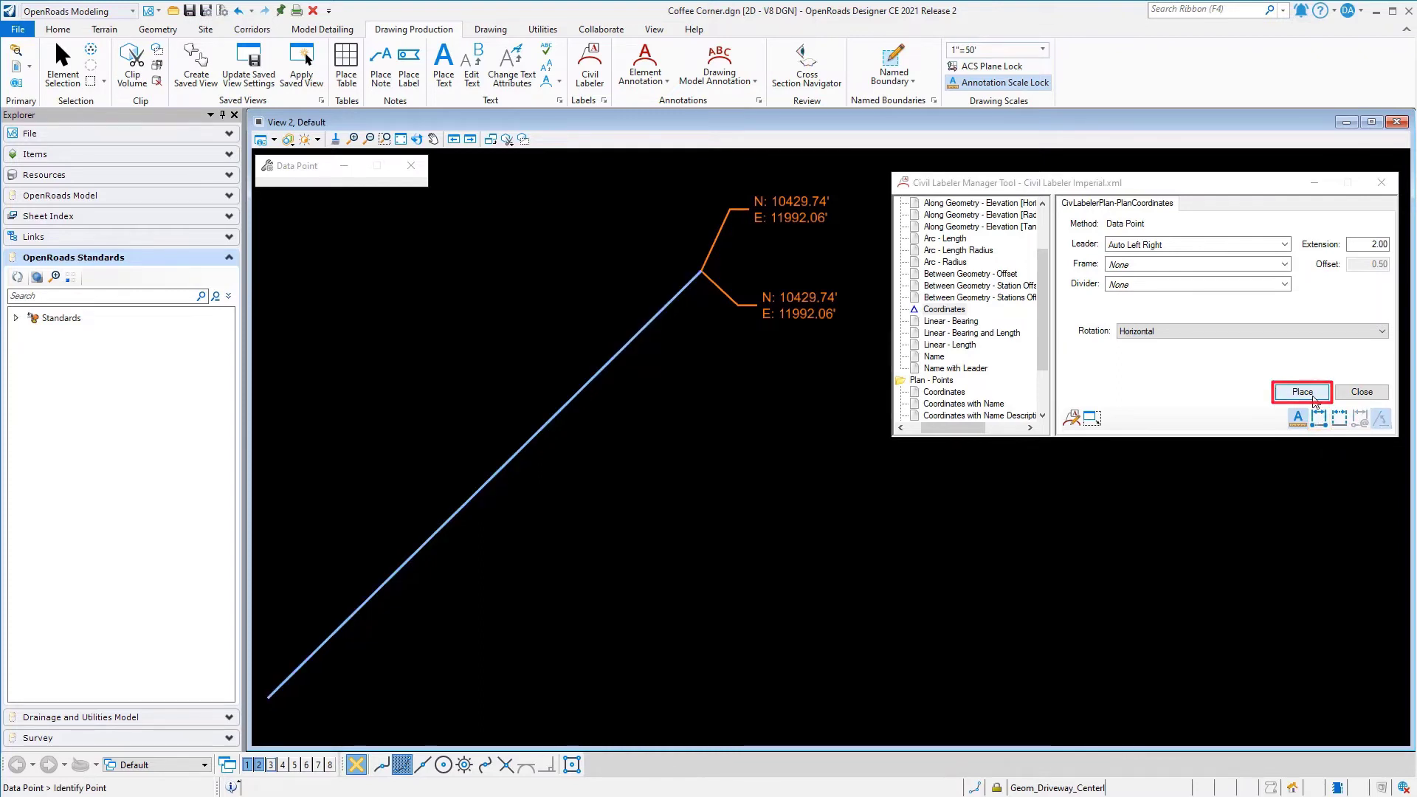
left_click(695, 272)
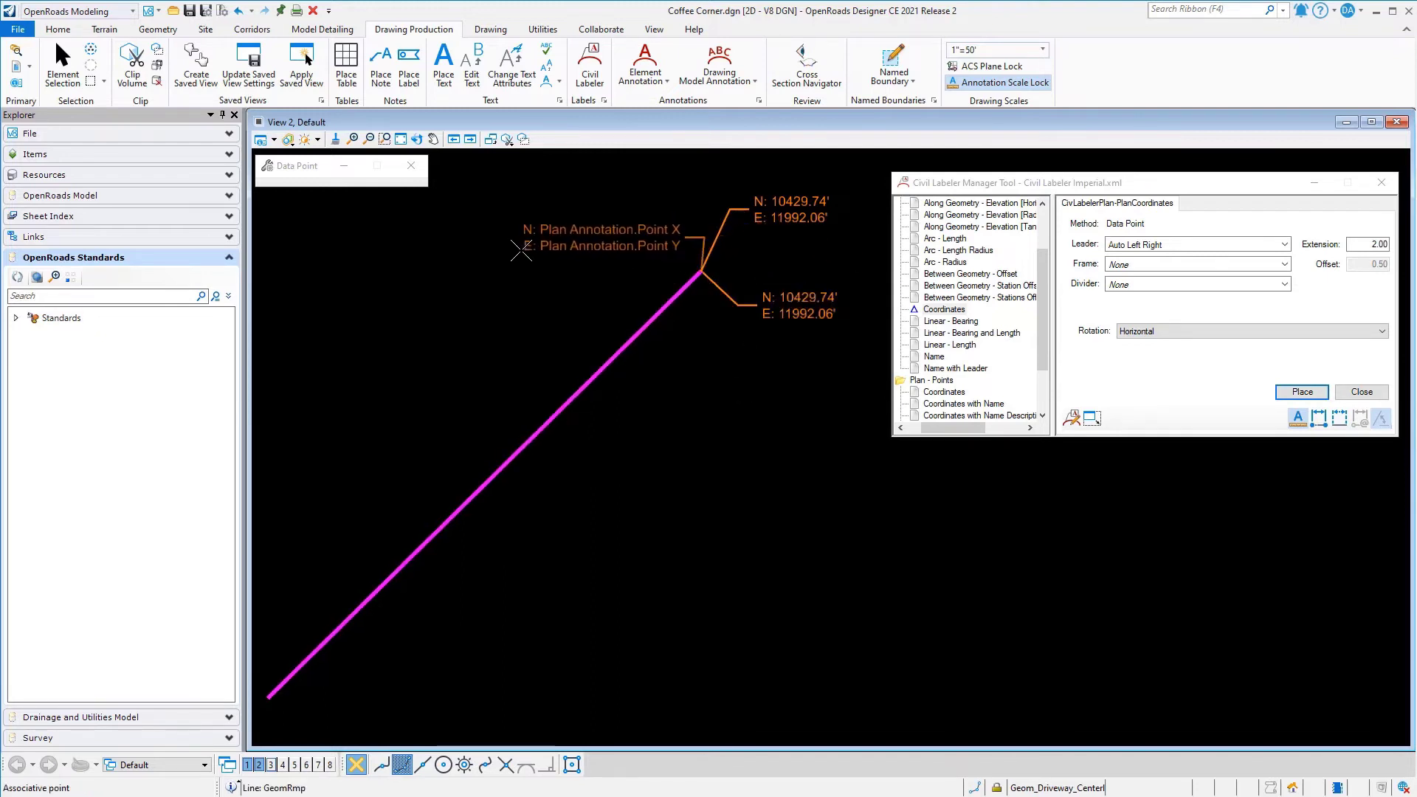
left_click(498, 251)
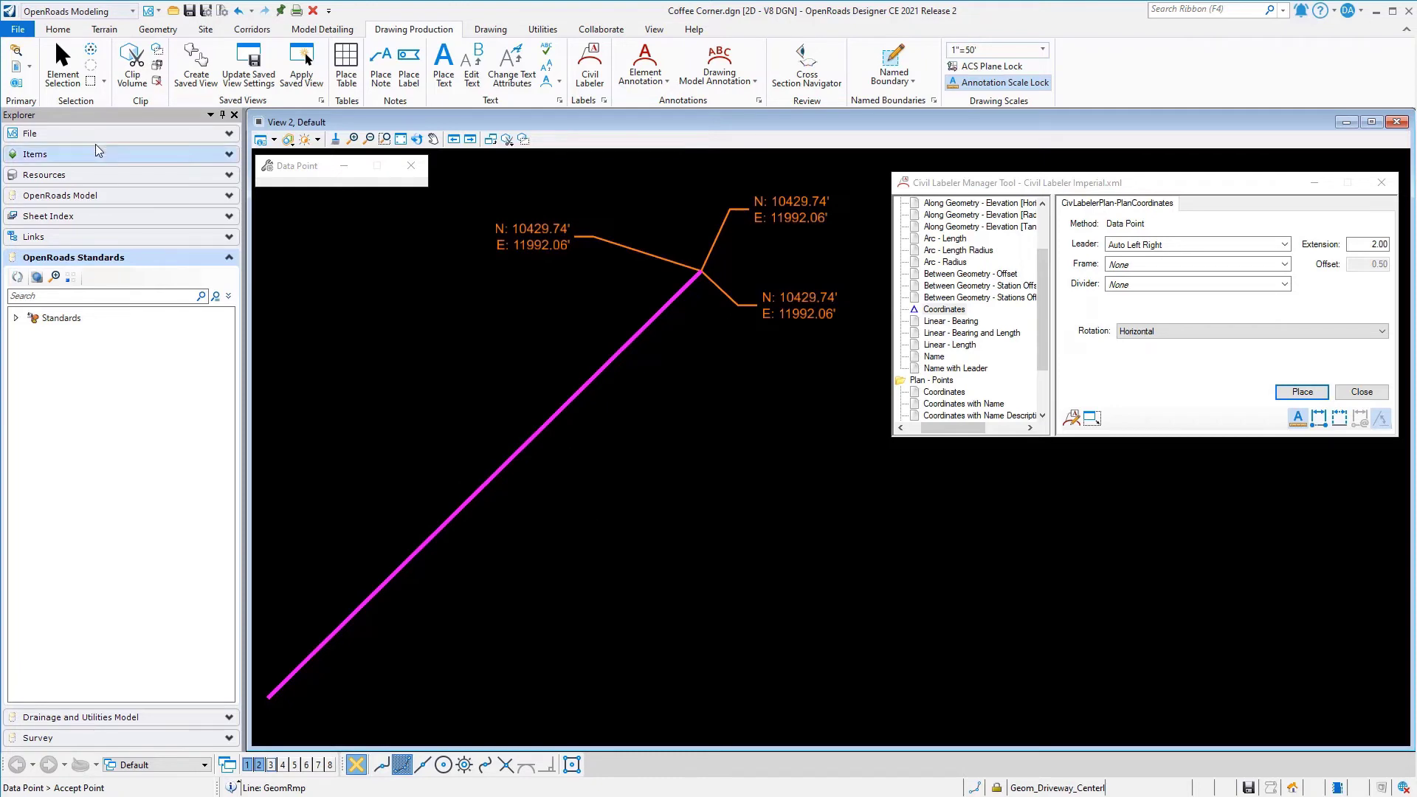
left_click(62, 61)
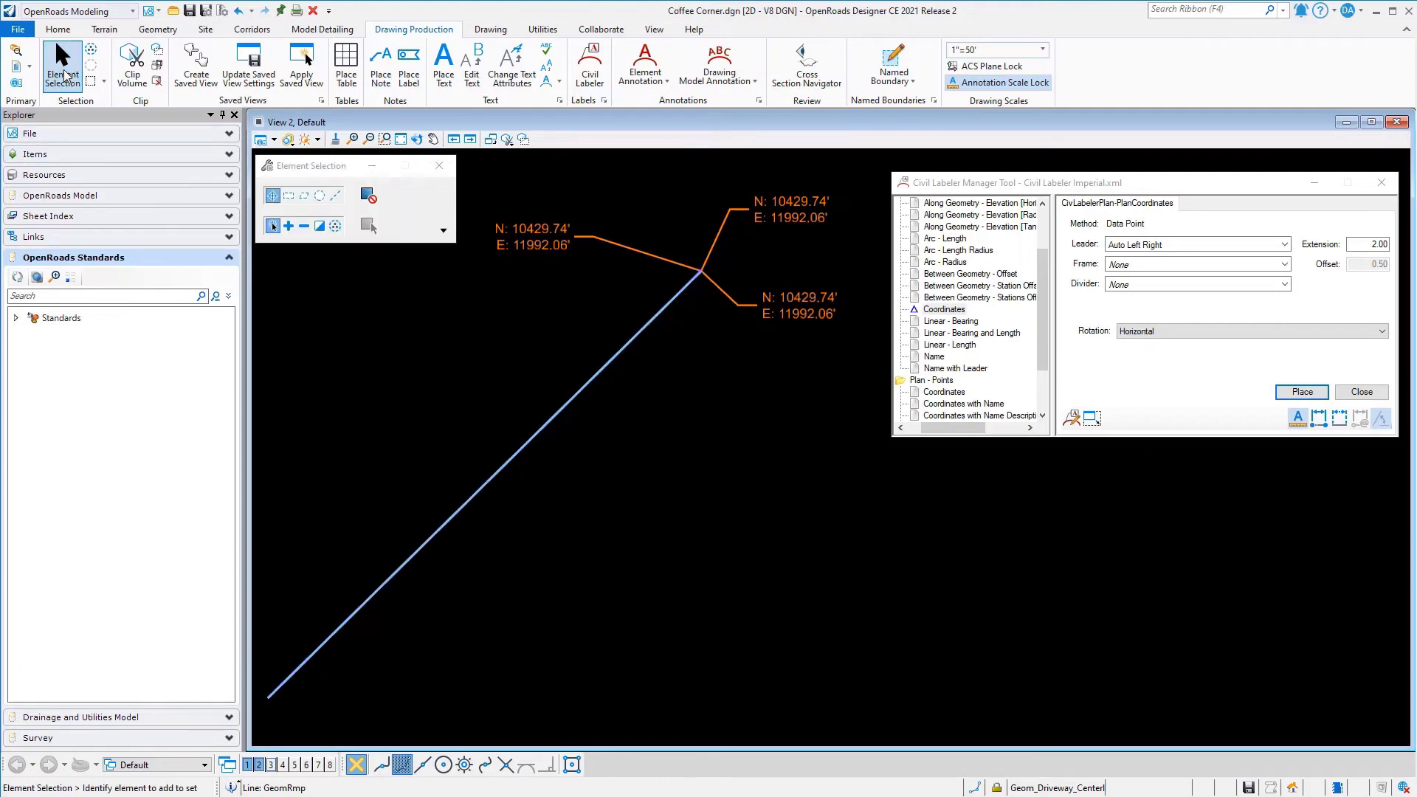
Shorten the diagonal line by moving its upper endpoint down to a new location.
left_click(636, 336)
left_click(698, 275)
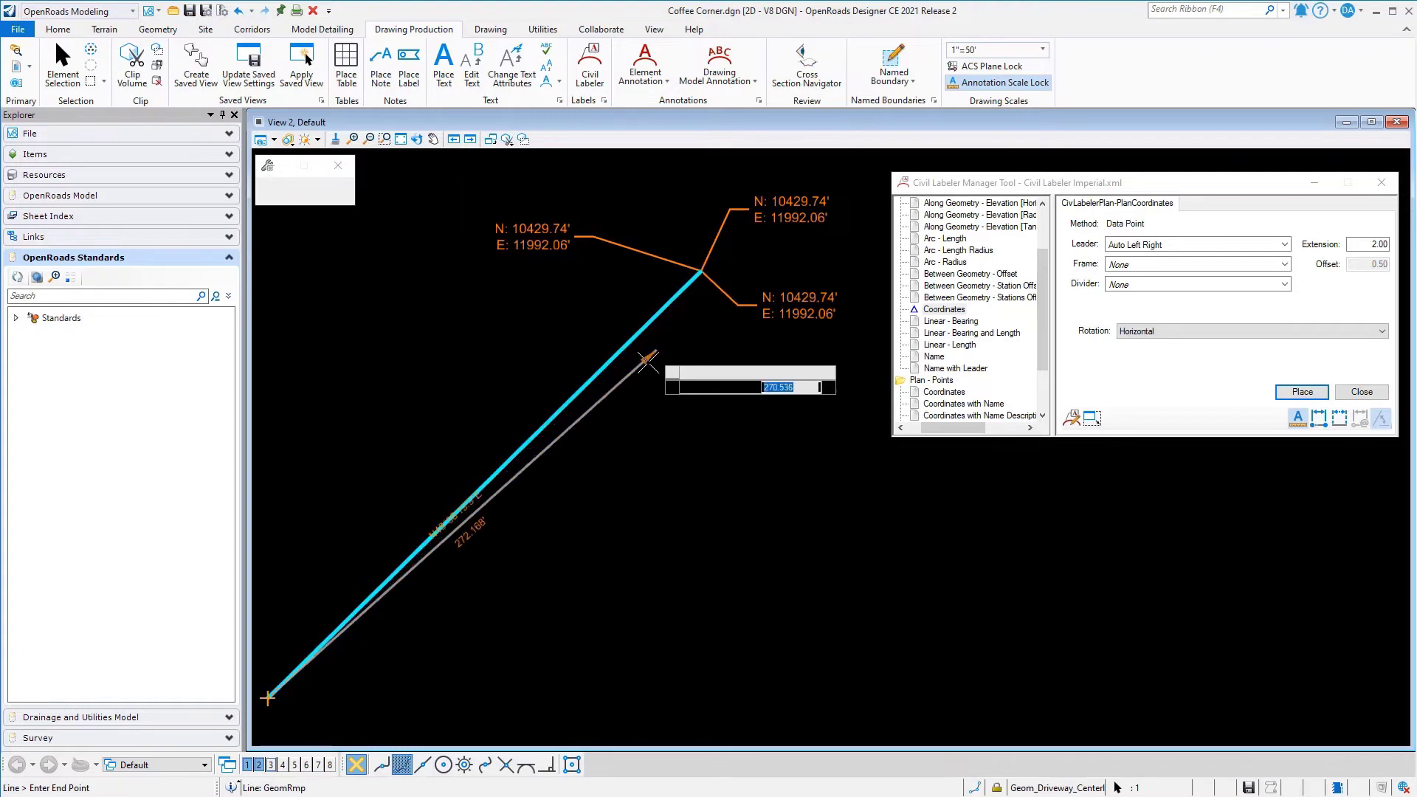
left_click(591, 458)
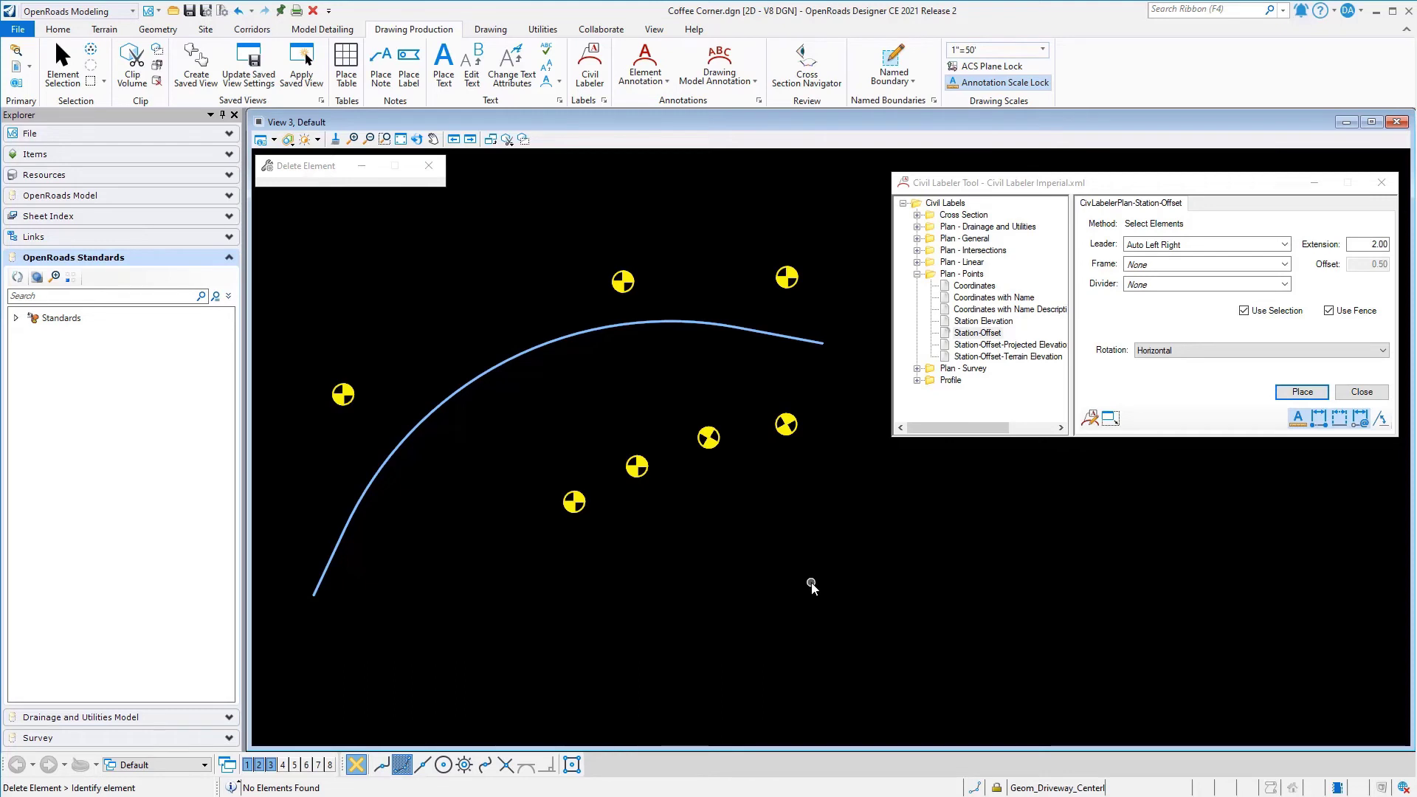
Label the left, upper and right points with Station-Offset labels measured from the curve.
left_click(991, 334)
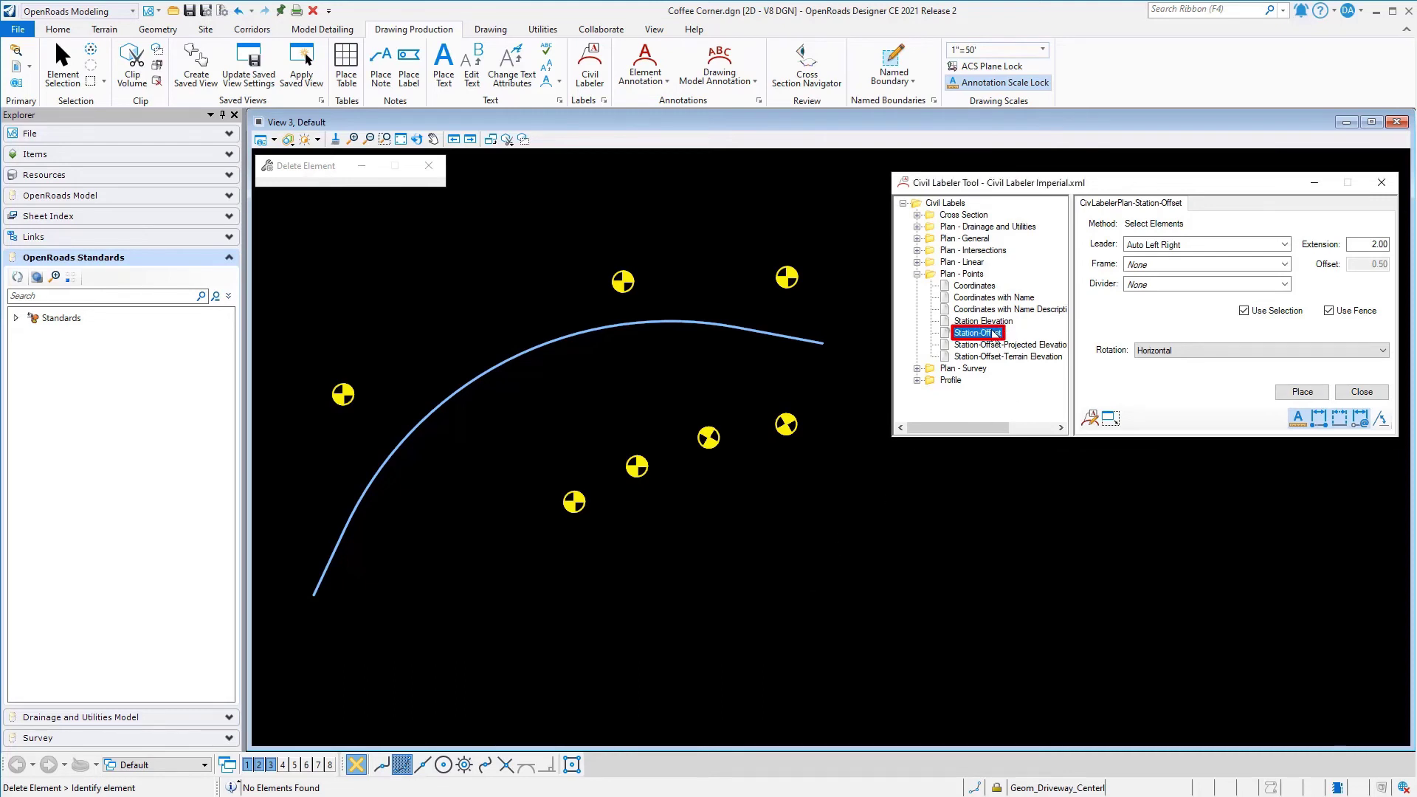
left_click(1301, 392)
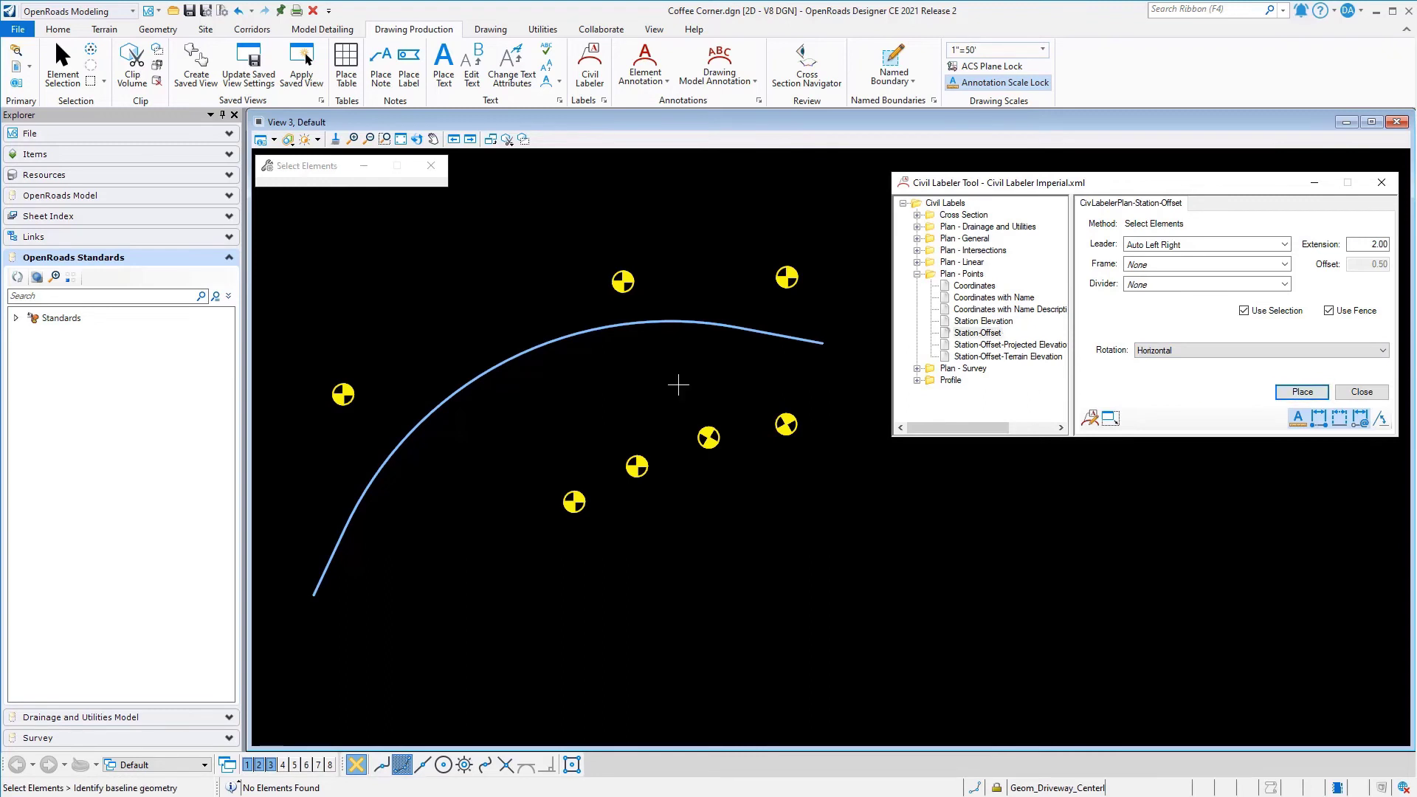
left_click(406, 440)
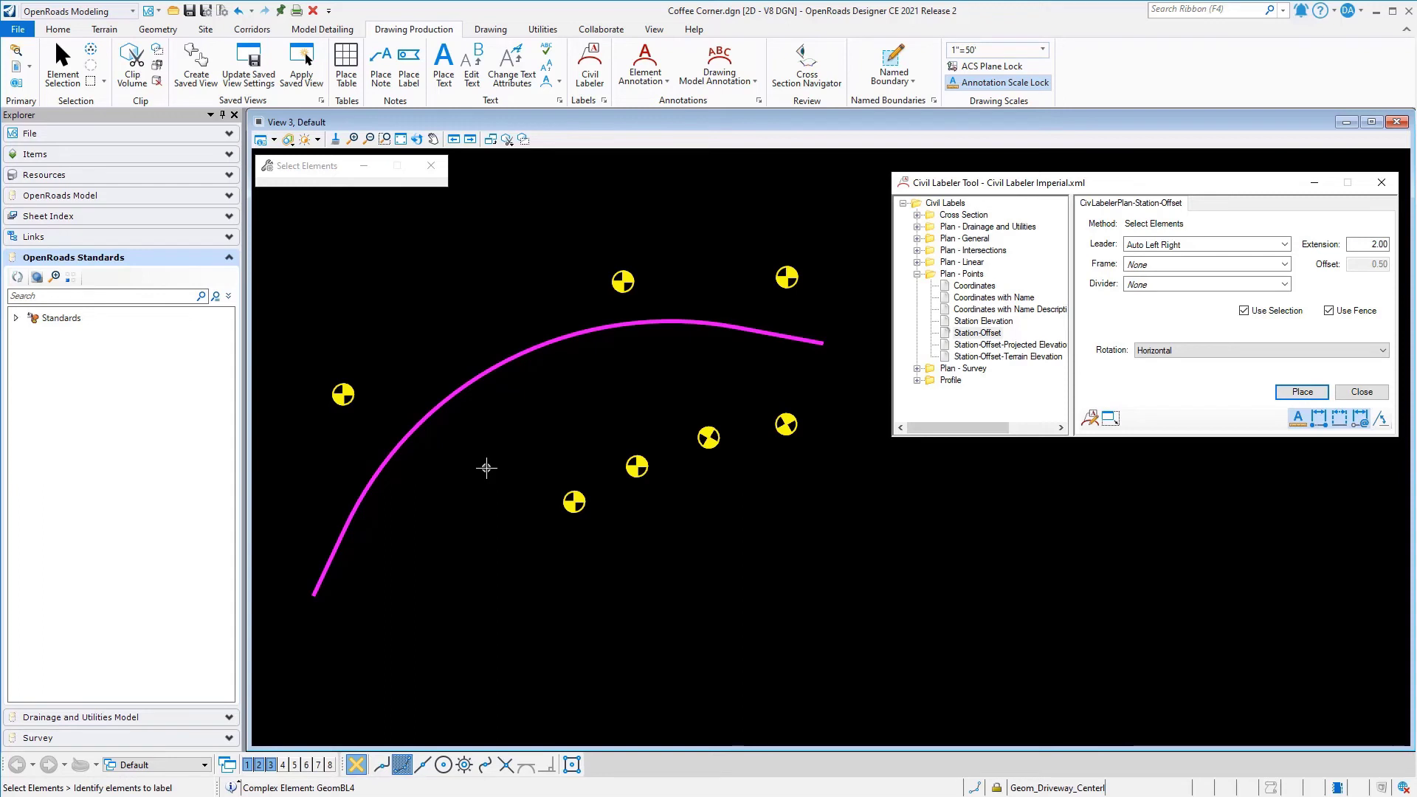
left_click(332, 363)
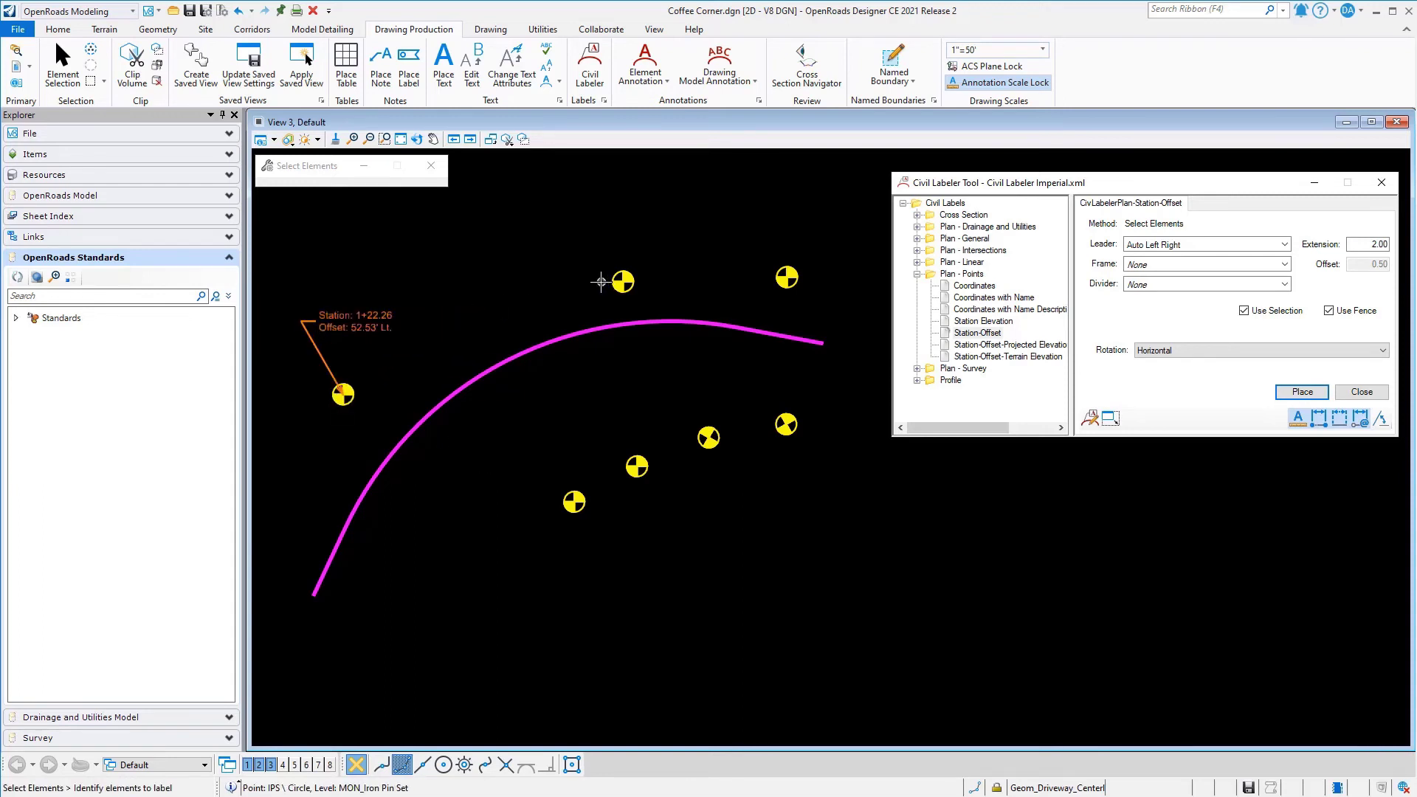
left_click(622, 278)
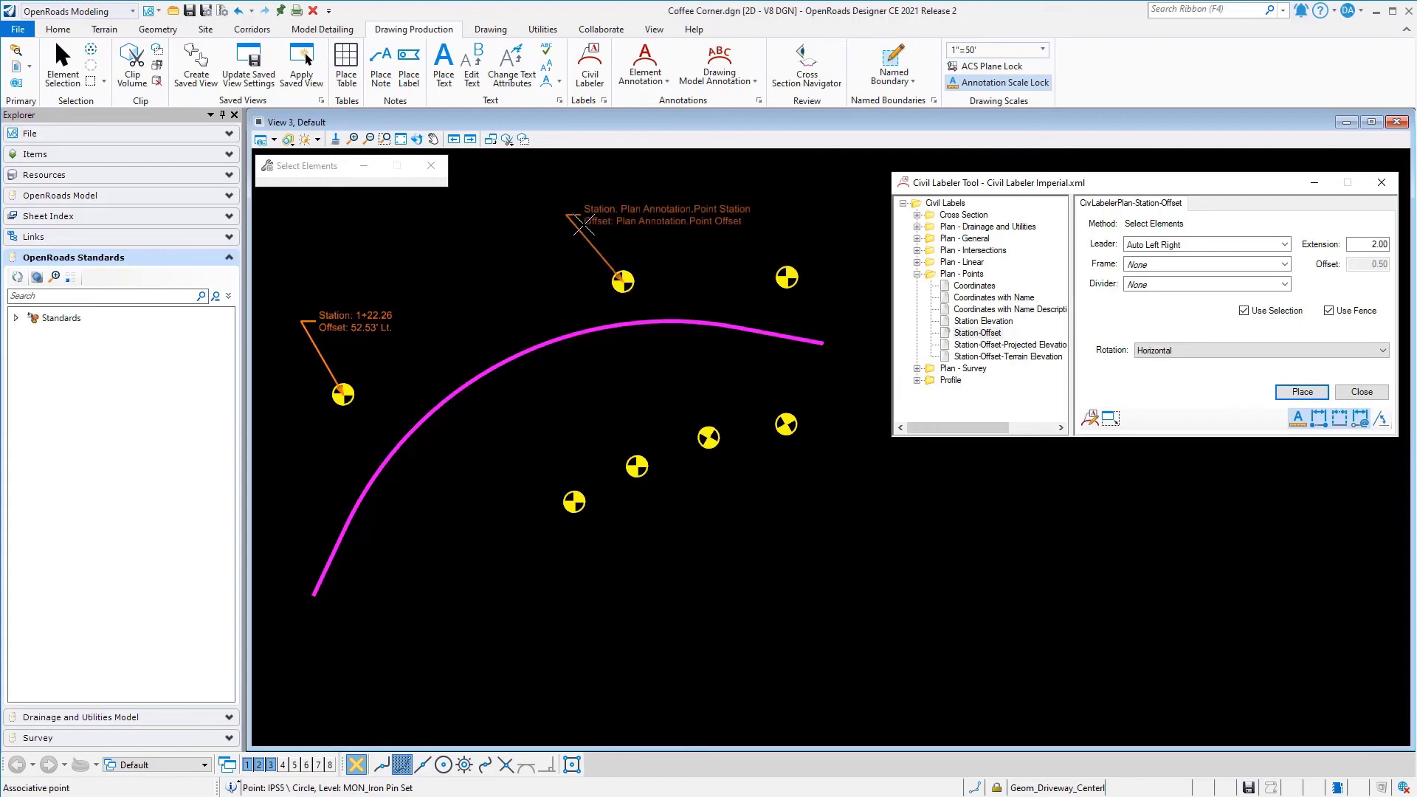
left_click(664, 219)
left_click(786, 276)
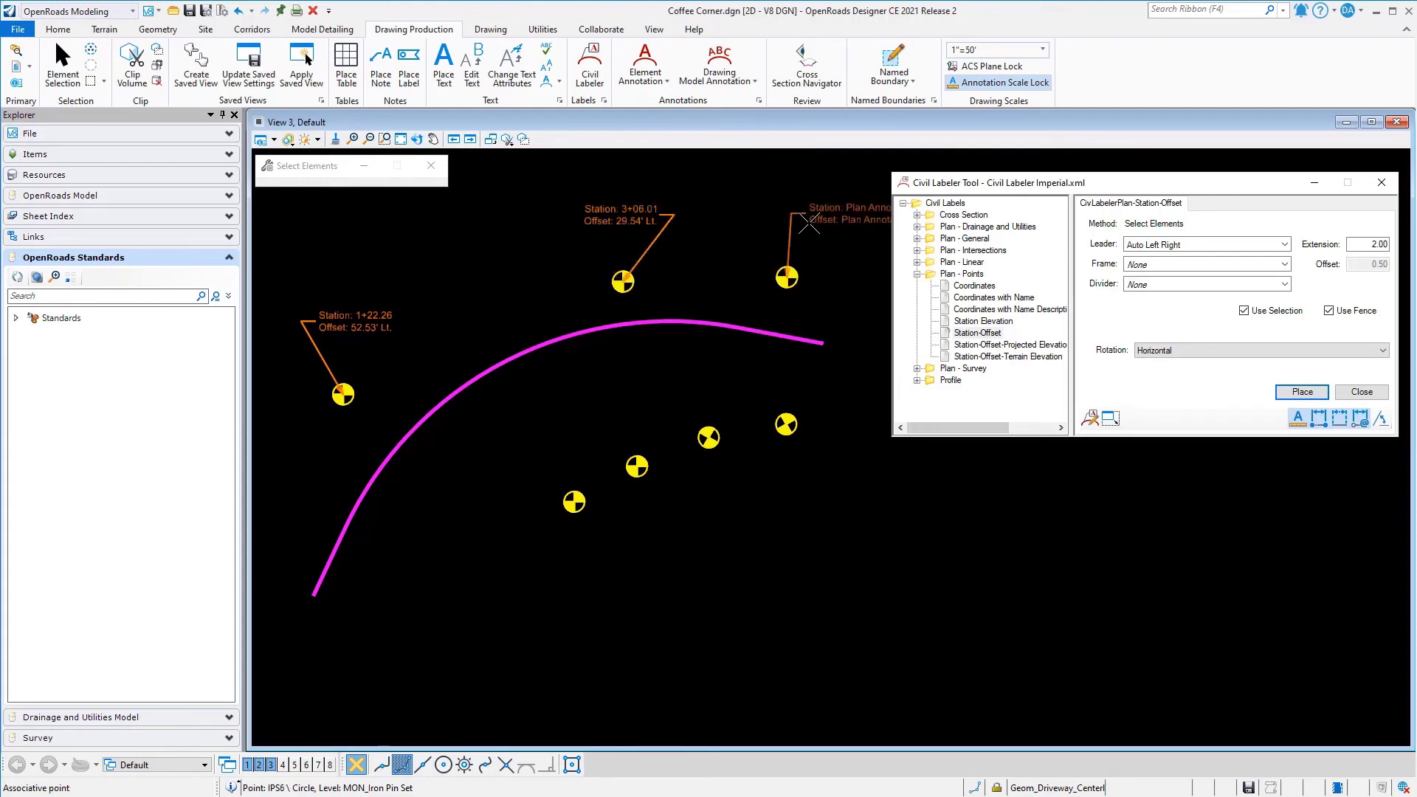
left_click(807, 215)
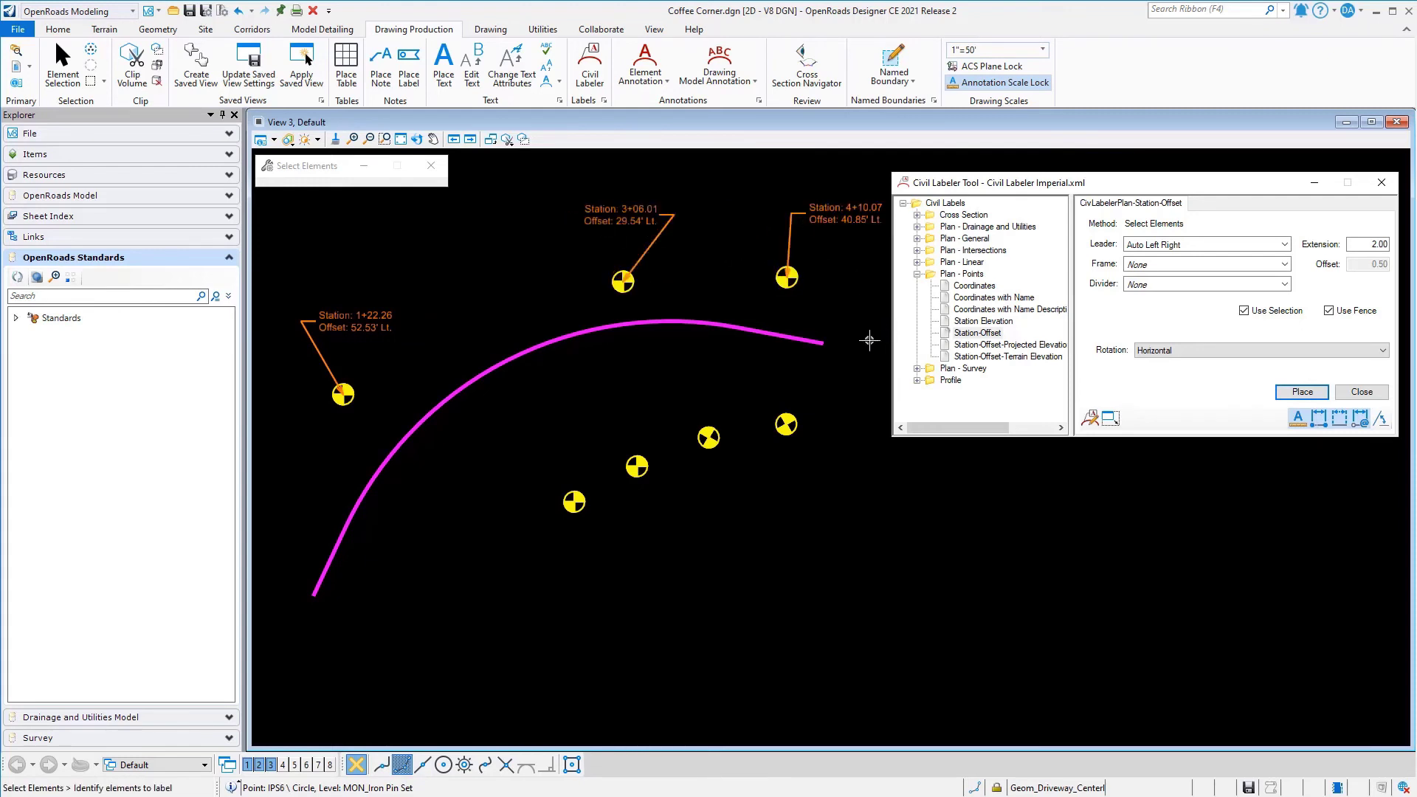
right_click(858, 322)
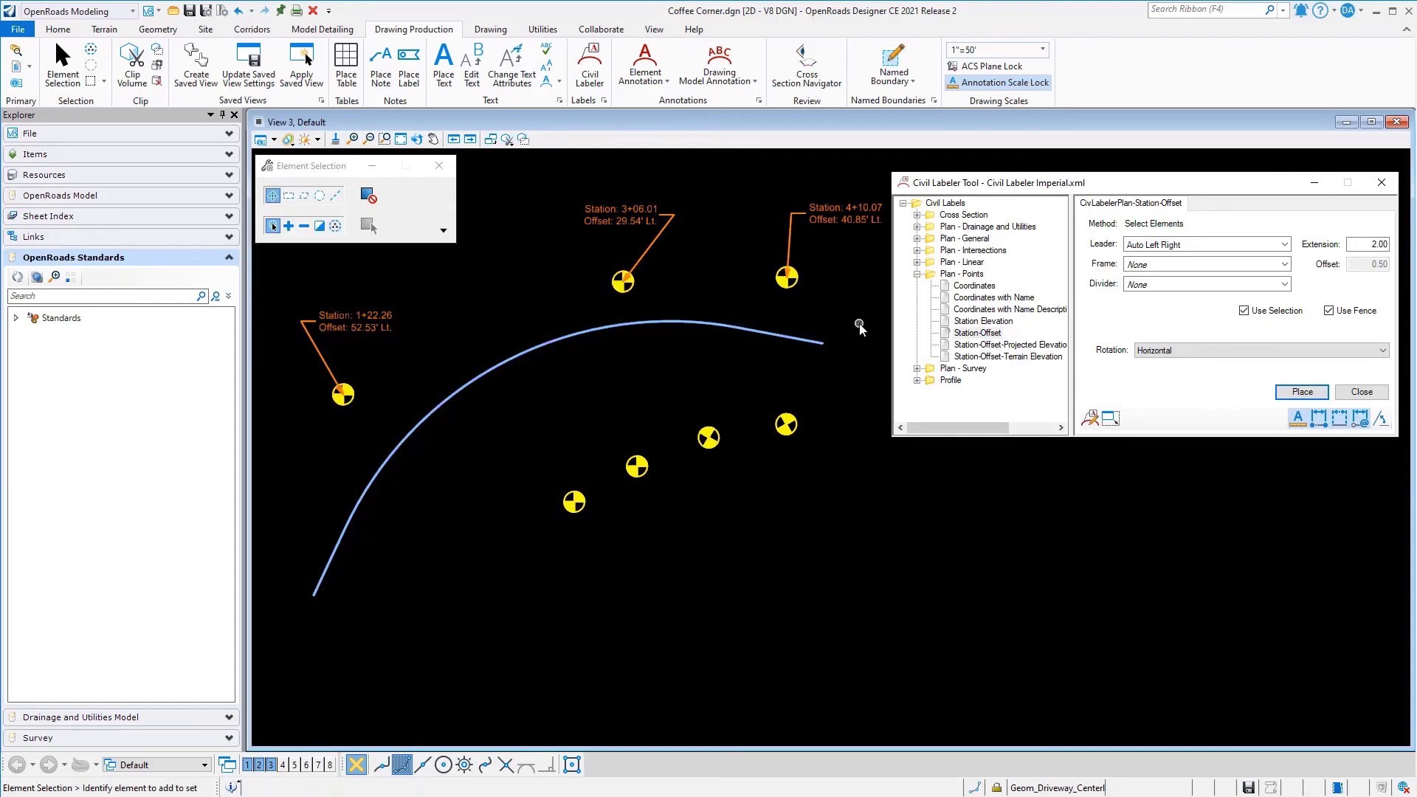
Window-select the four lower points and give them station-offset labels against the curve.
left_click_drag(505, 400, 849, 551)
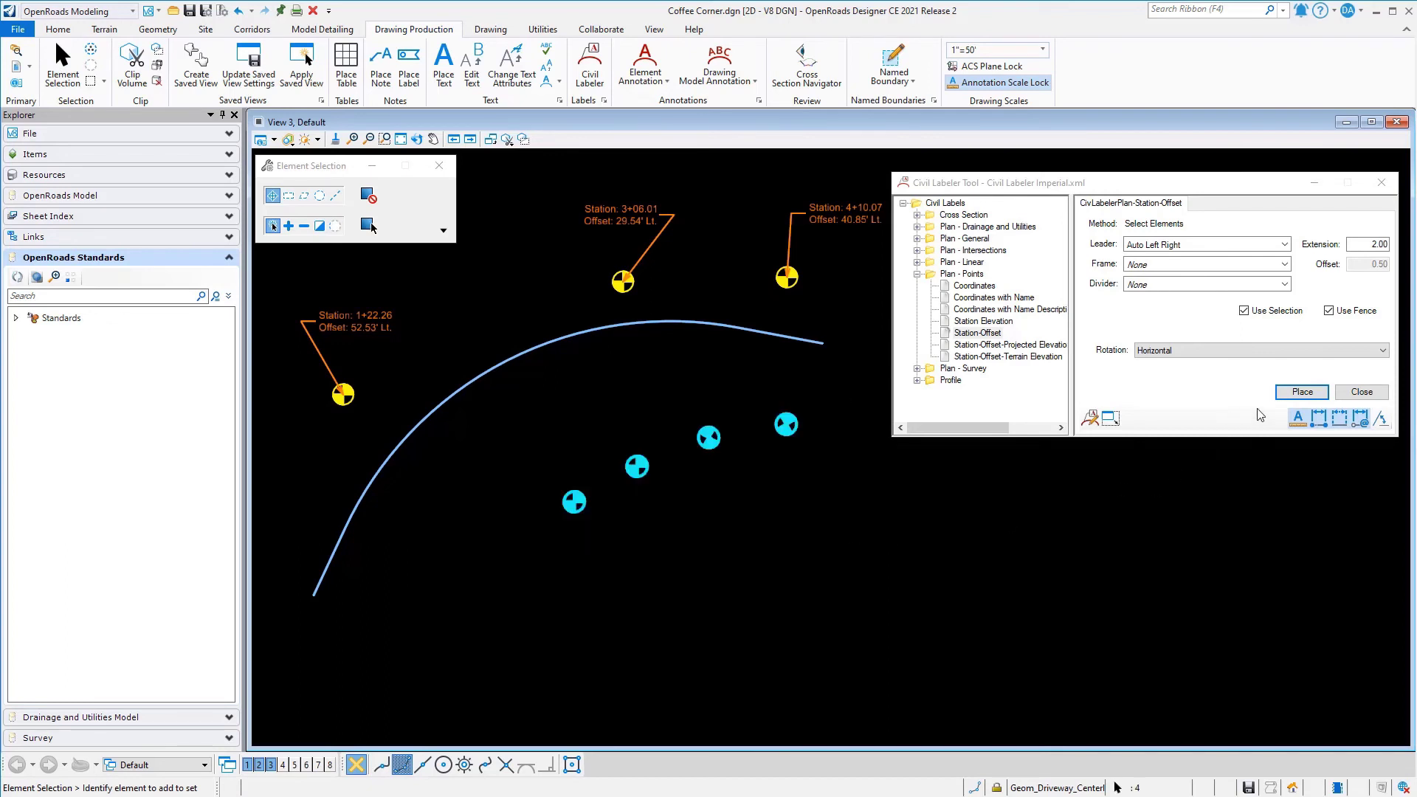
left_click(1295, 393)
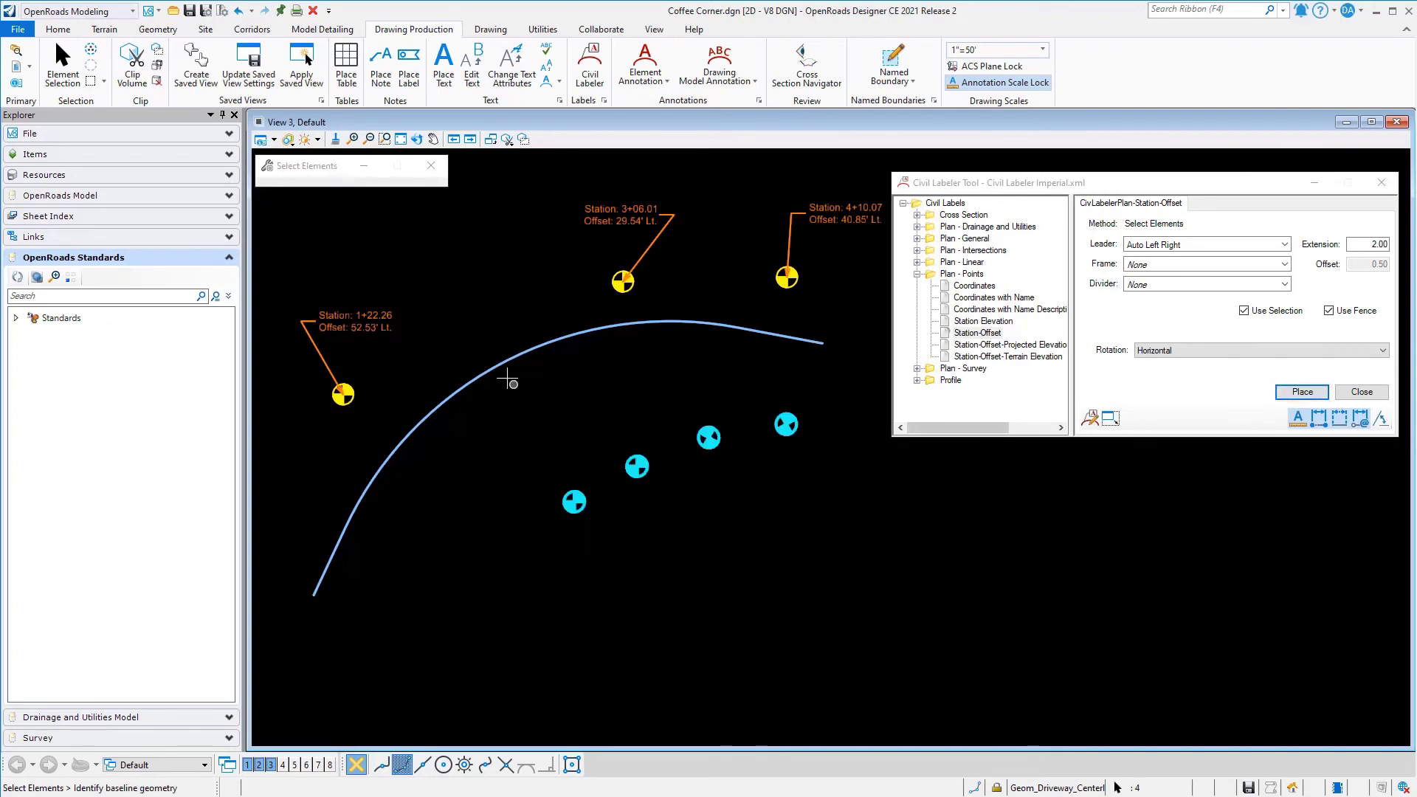
left_click(517, 378)
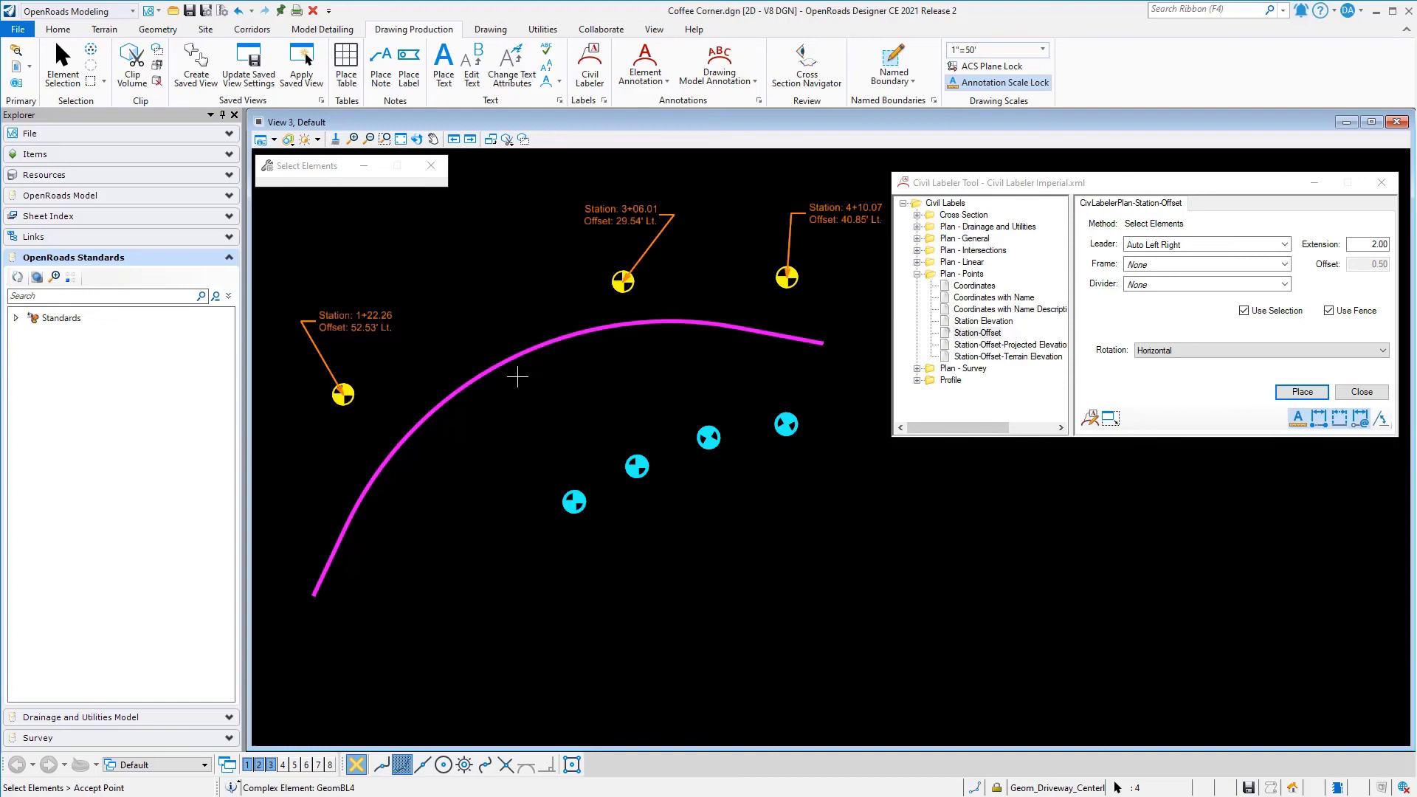
left_click(597, 539)
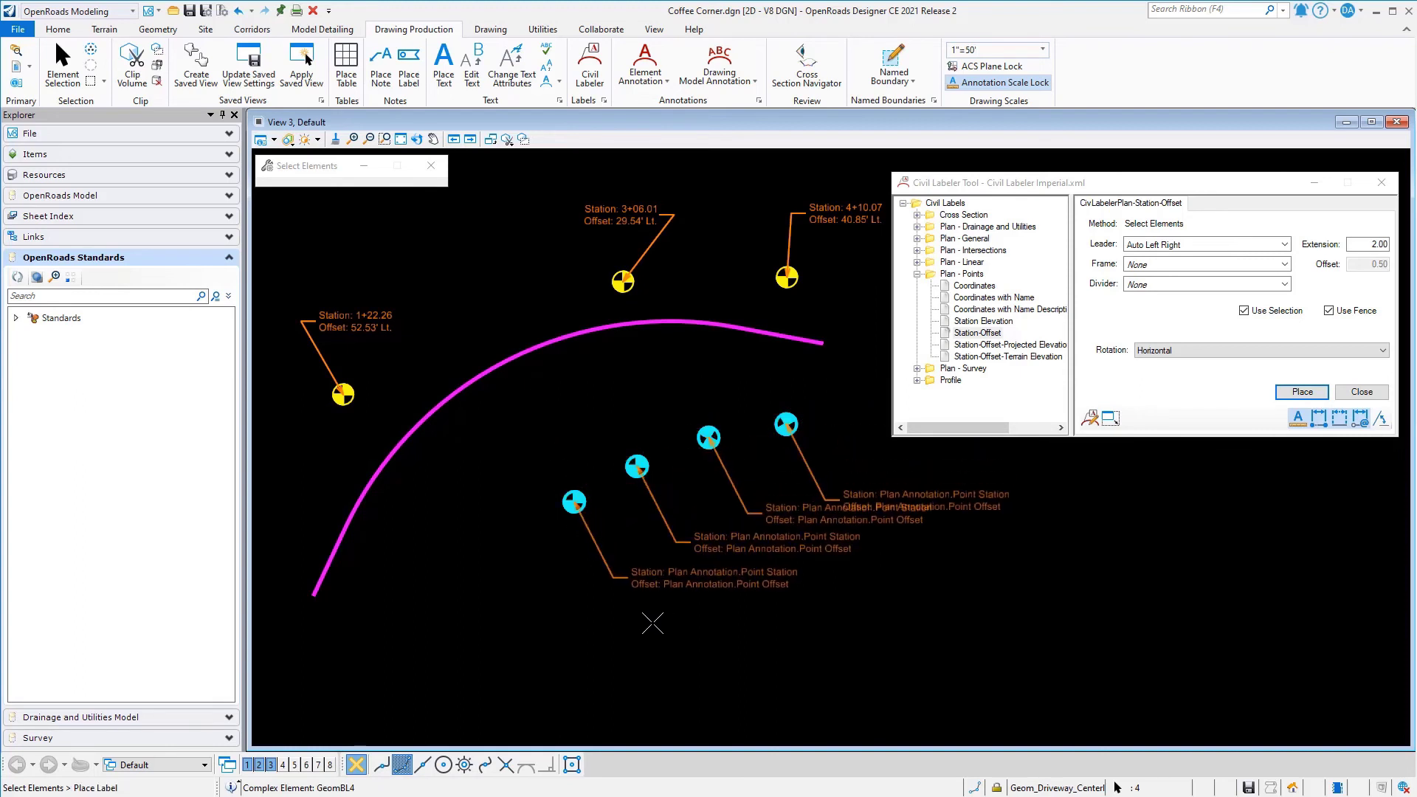
left_click(623, 585)
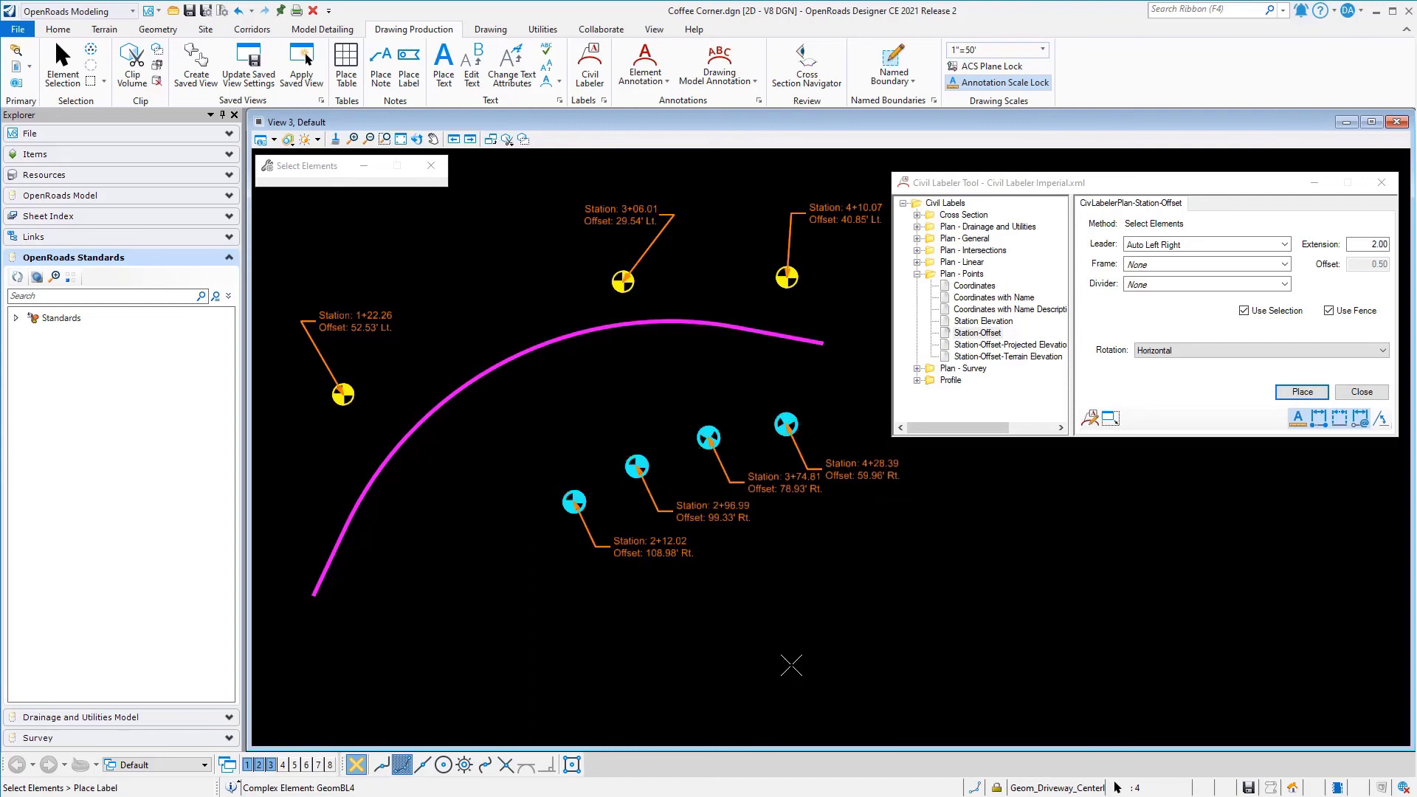
Move the 2+12.02 label down-left and the 2+96.99 label up above its point.
left_click(61, 65)
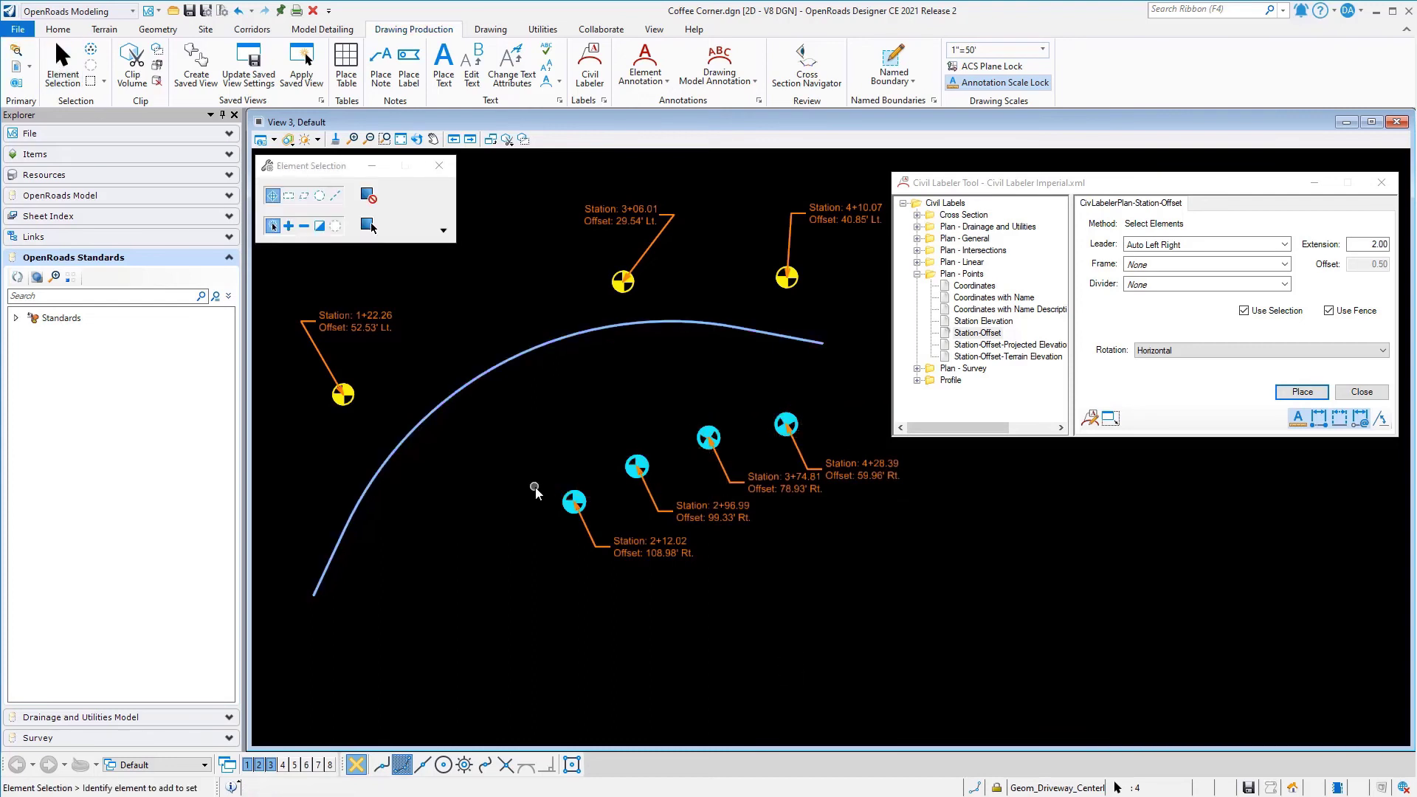
left_click(645, 554)
left_click_drag(645, 555, 509, 599)
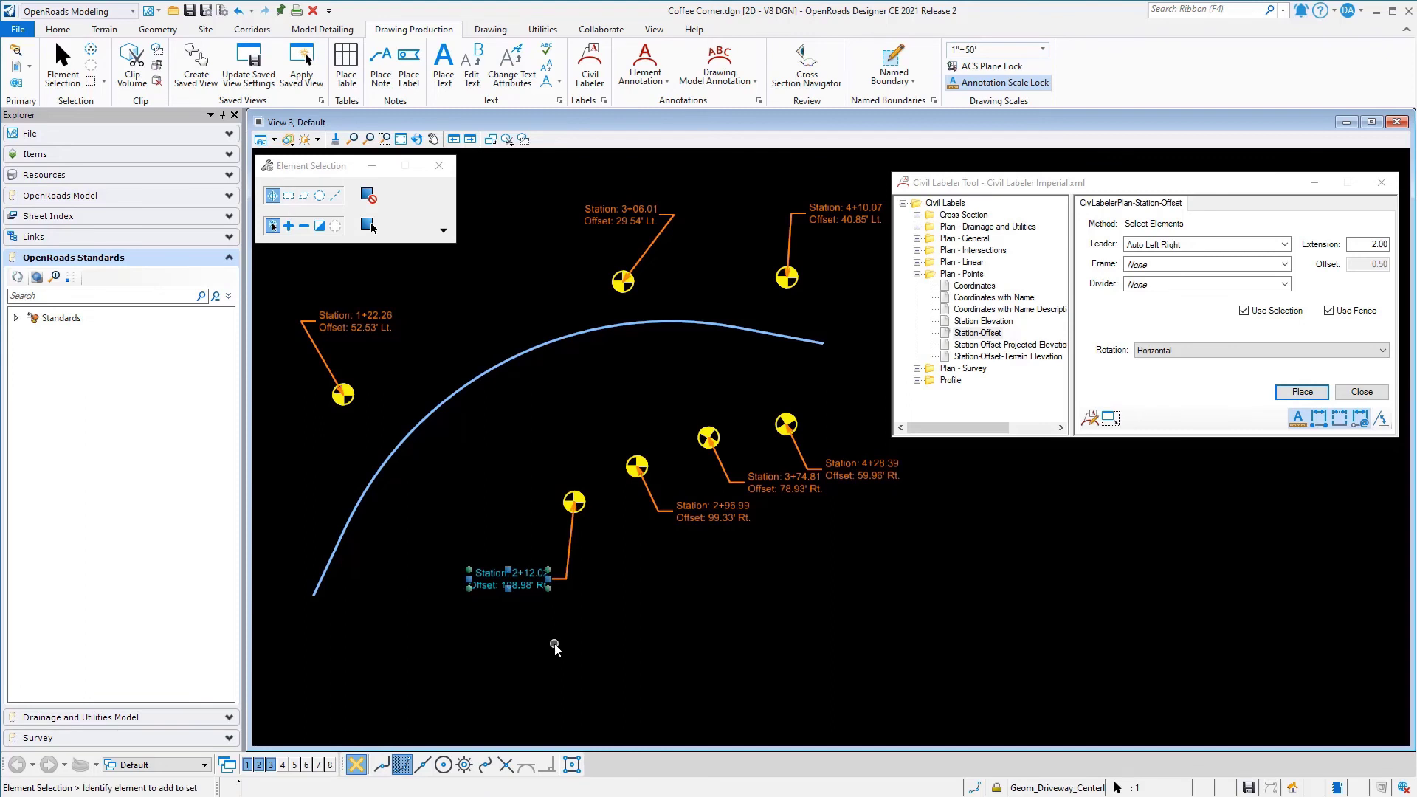
left_click_drag(715, 520, 605, 391)
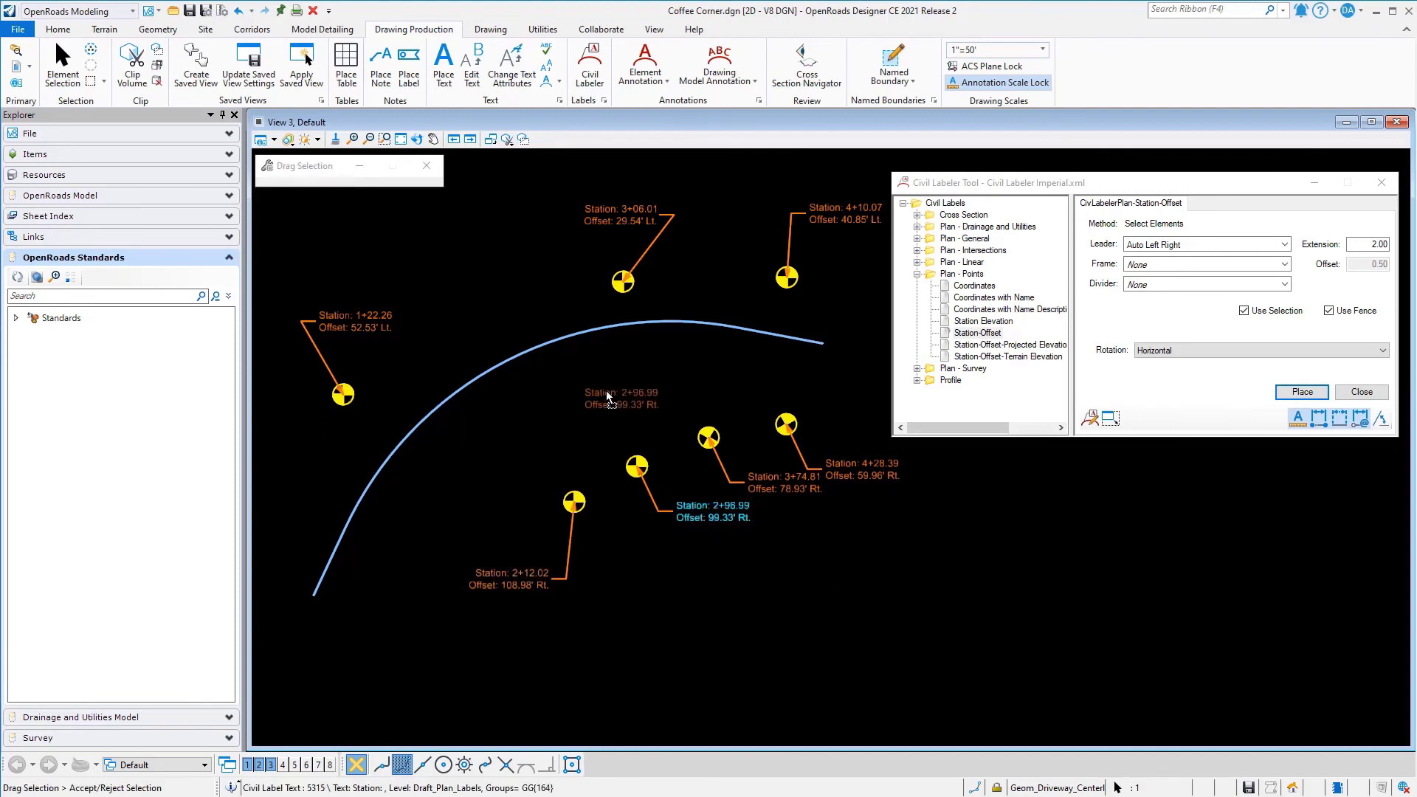
Add a 'Right of Way' first line to the 3+74.81 label and reposition it.
left_click(767, 479)
left_click(451, 318)
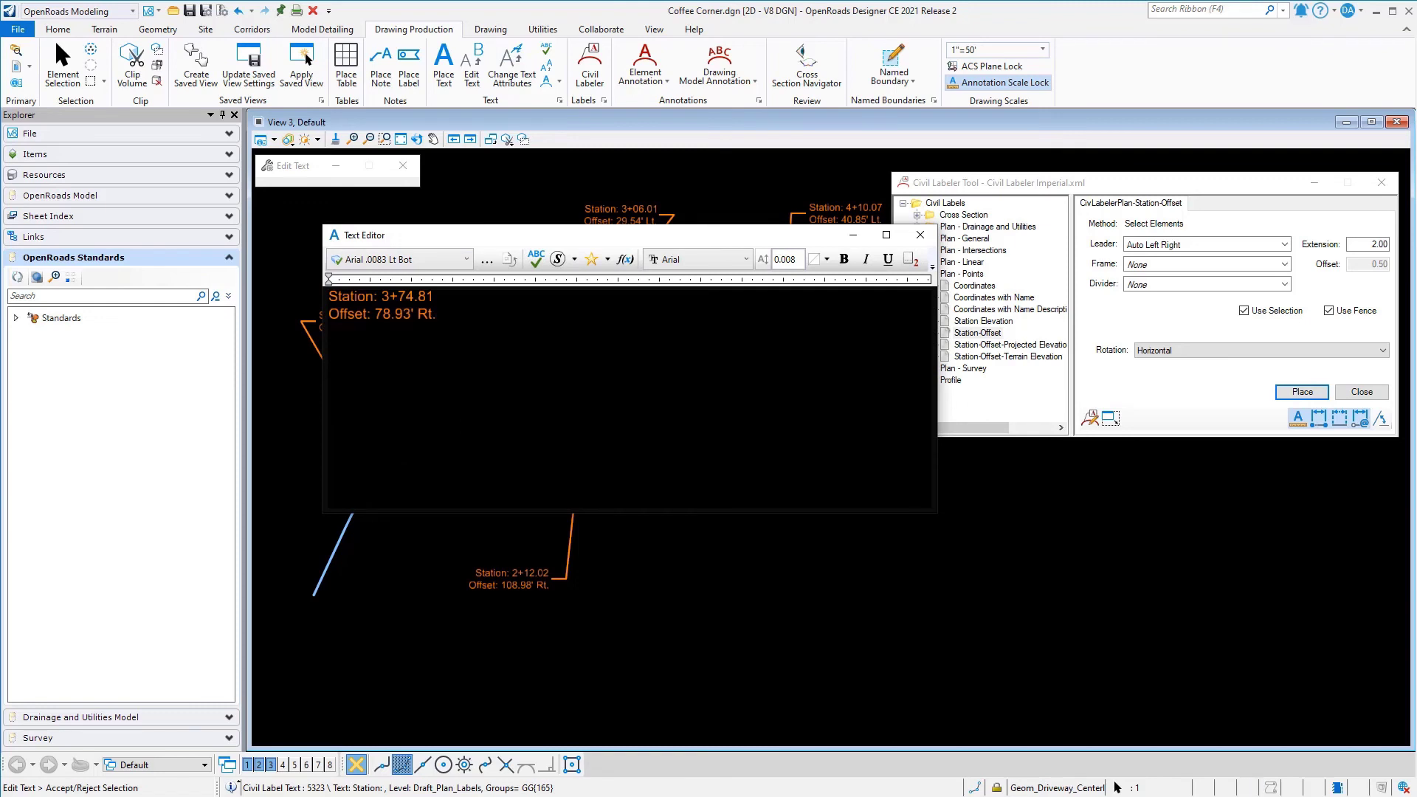
type("Right of Wa")
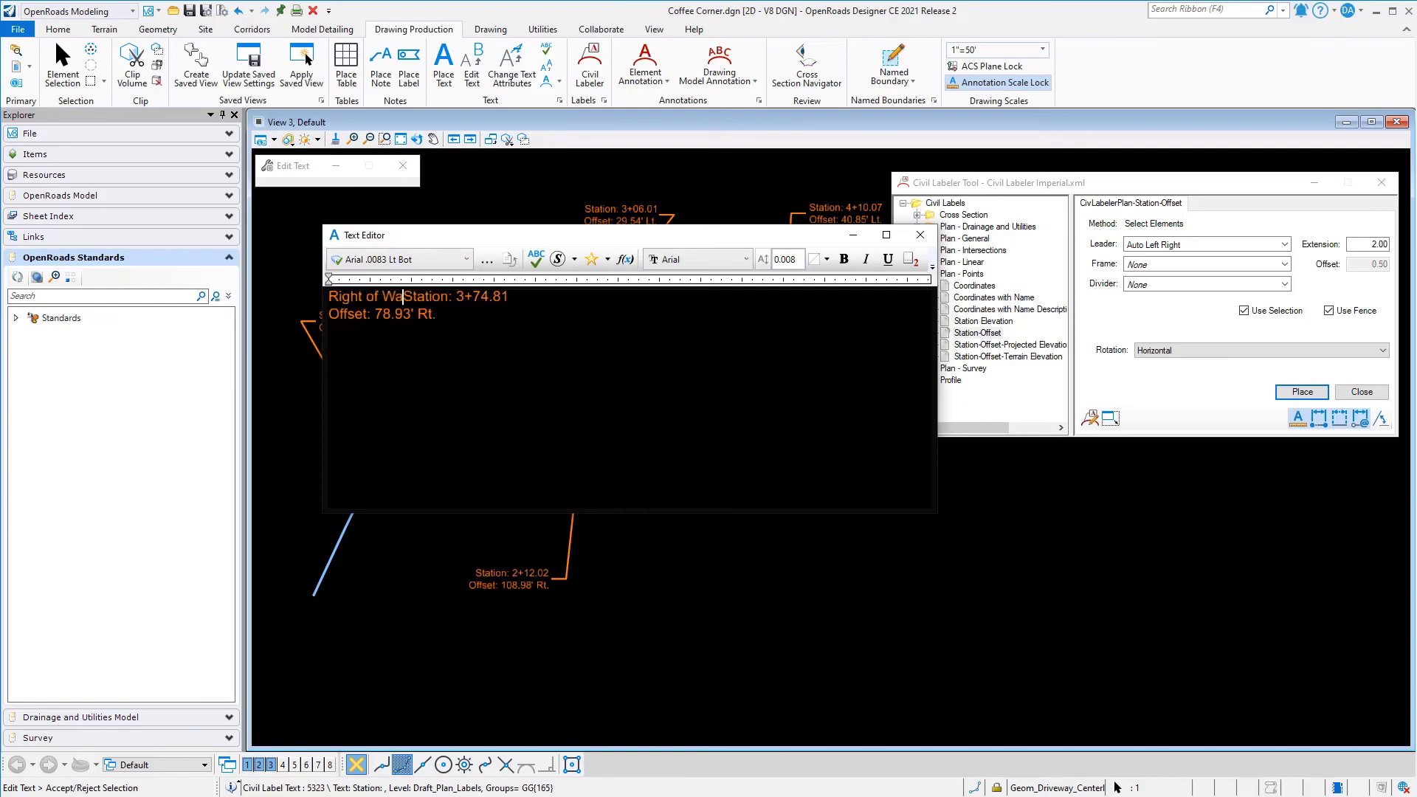
type("y")
key("Return")
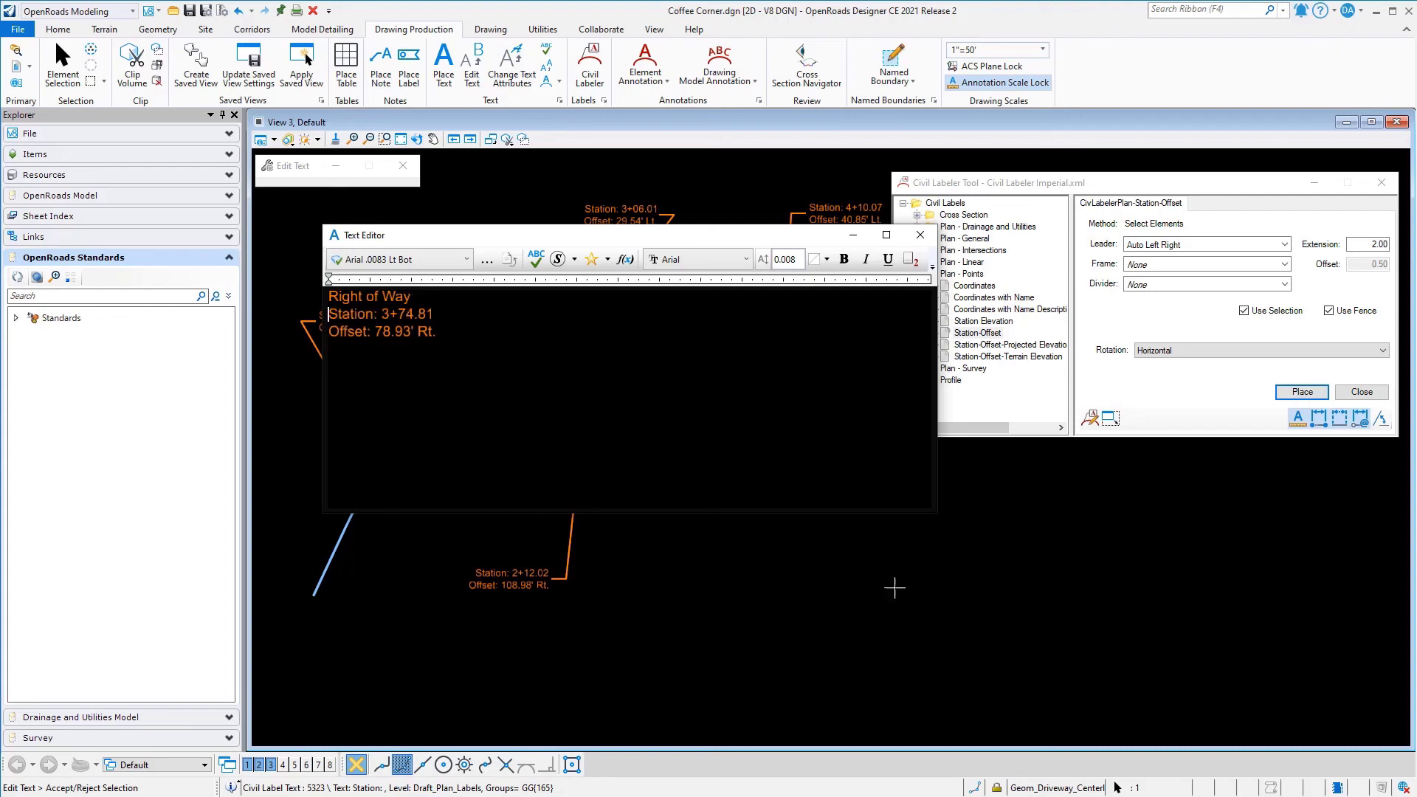
left_click(881, 581)
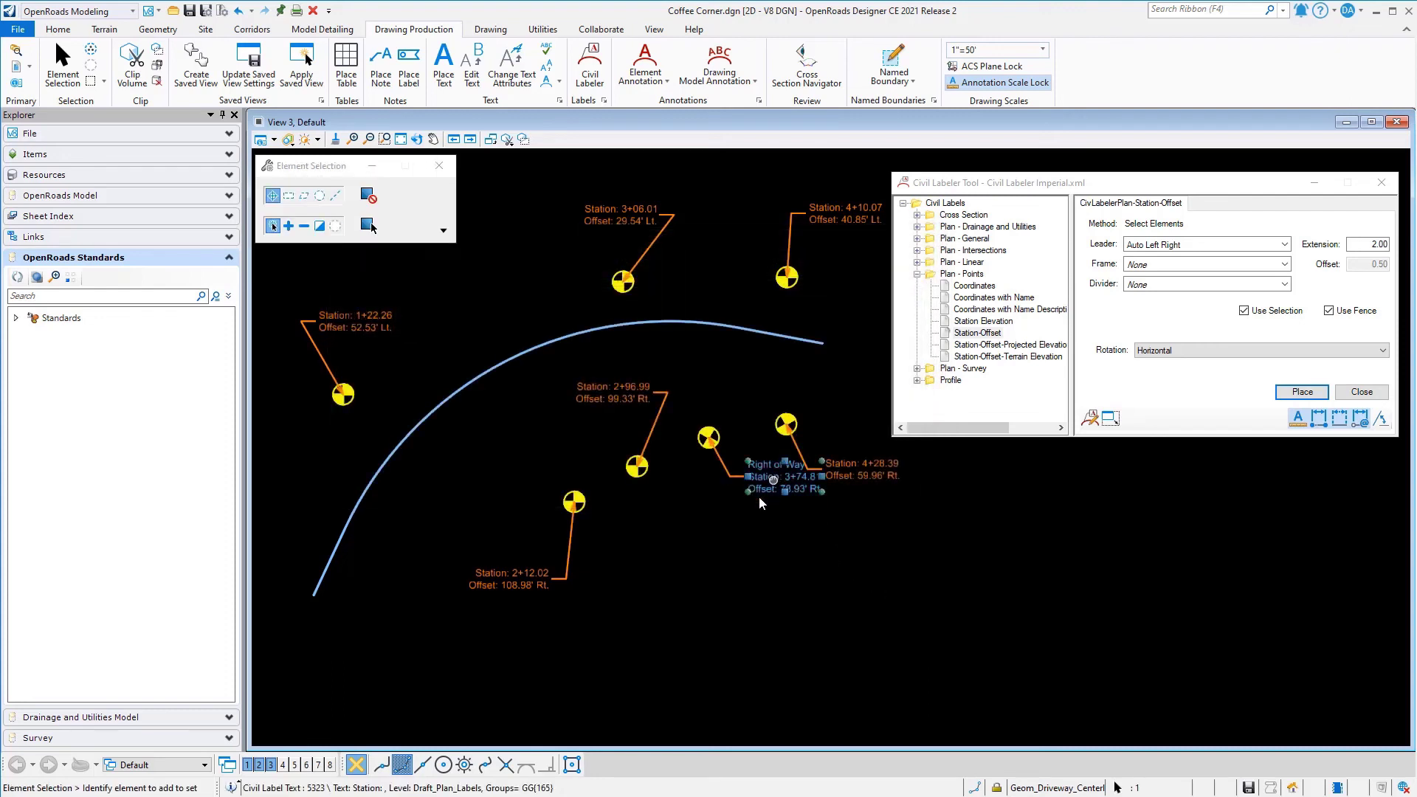
left_click(969, 578)
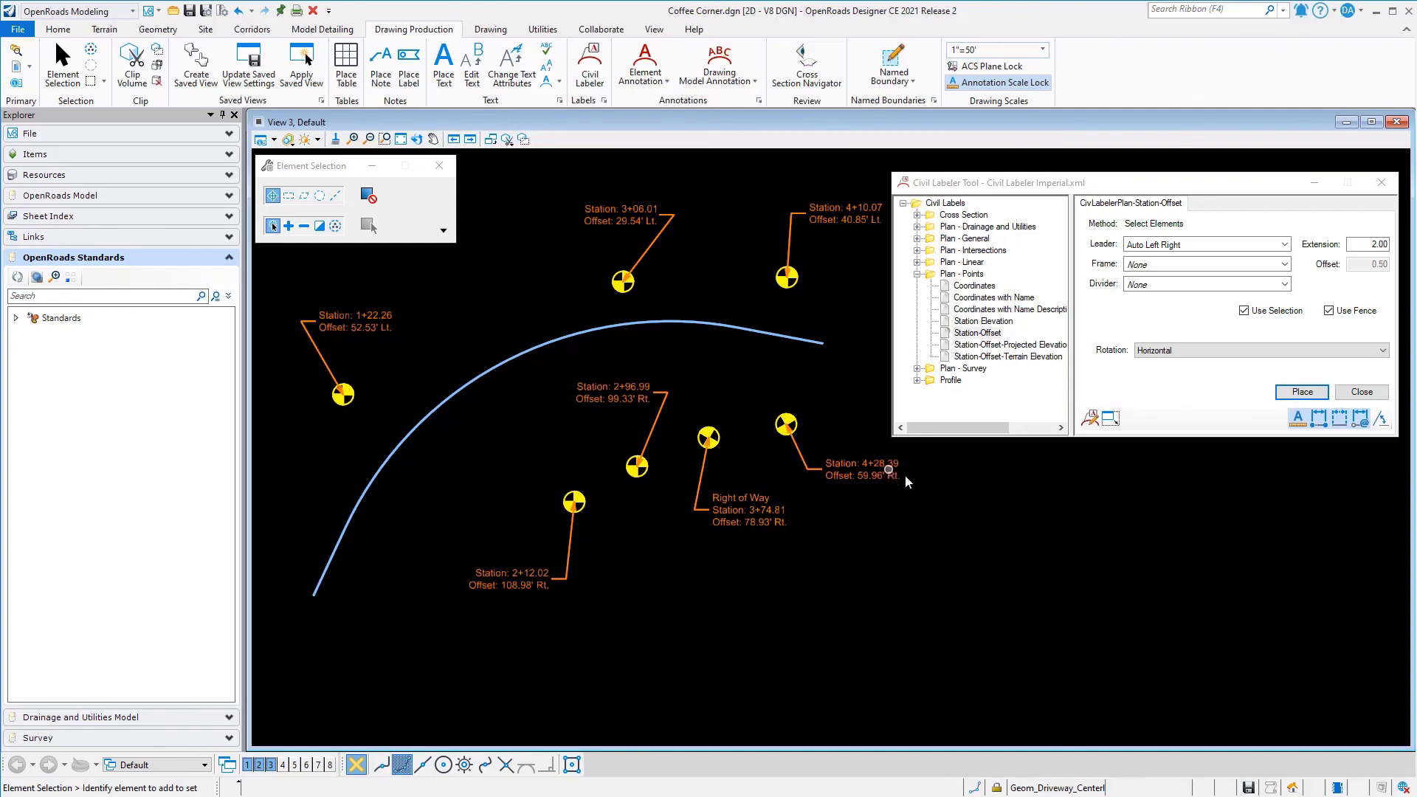
Reshape the alignment's curve twice so the station-offset labels update, e.g. Right of Way to 3+62.10.
left_click(511, 363)
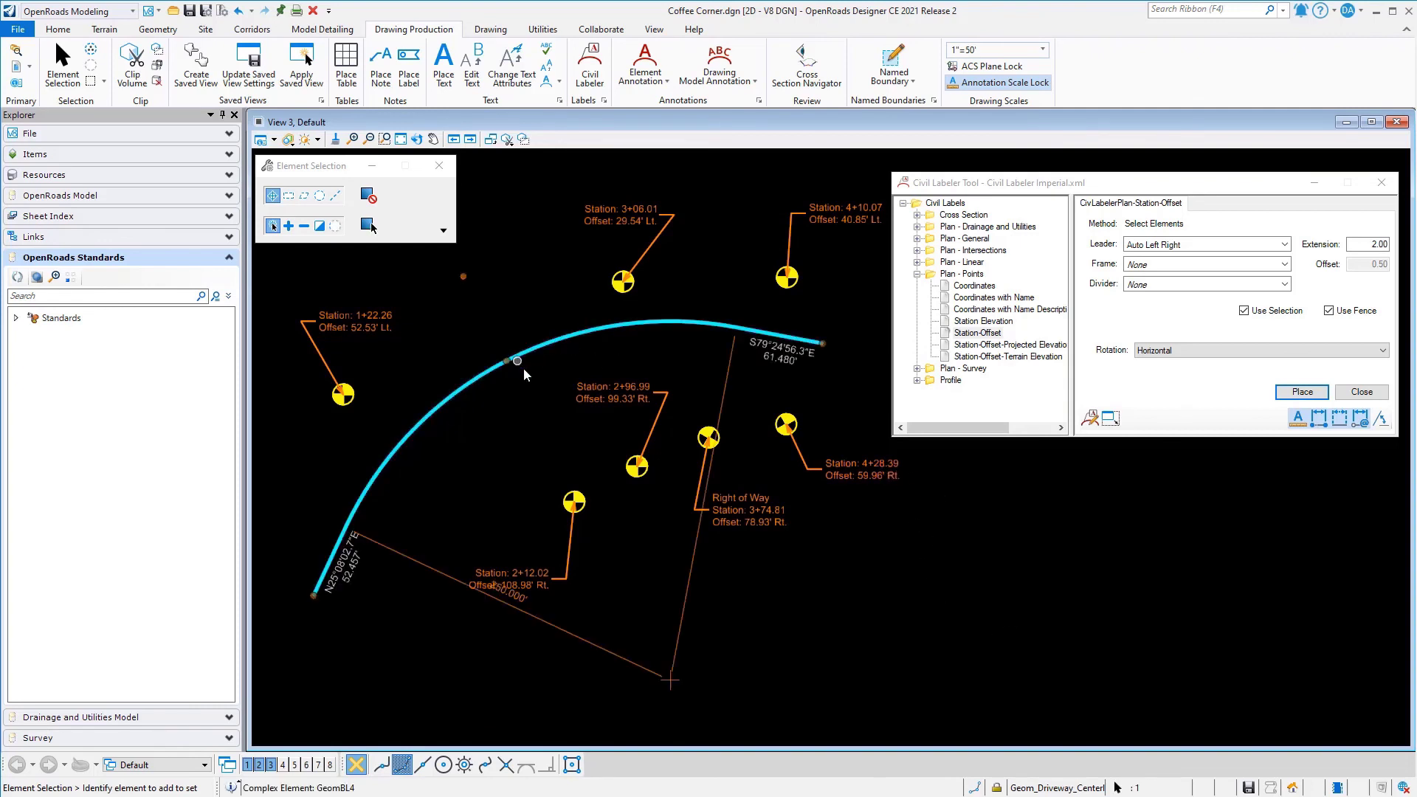
left_click(511, 363)
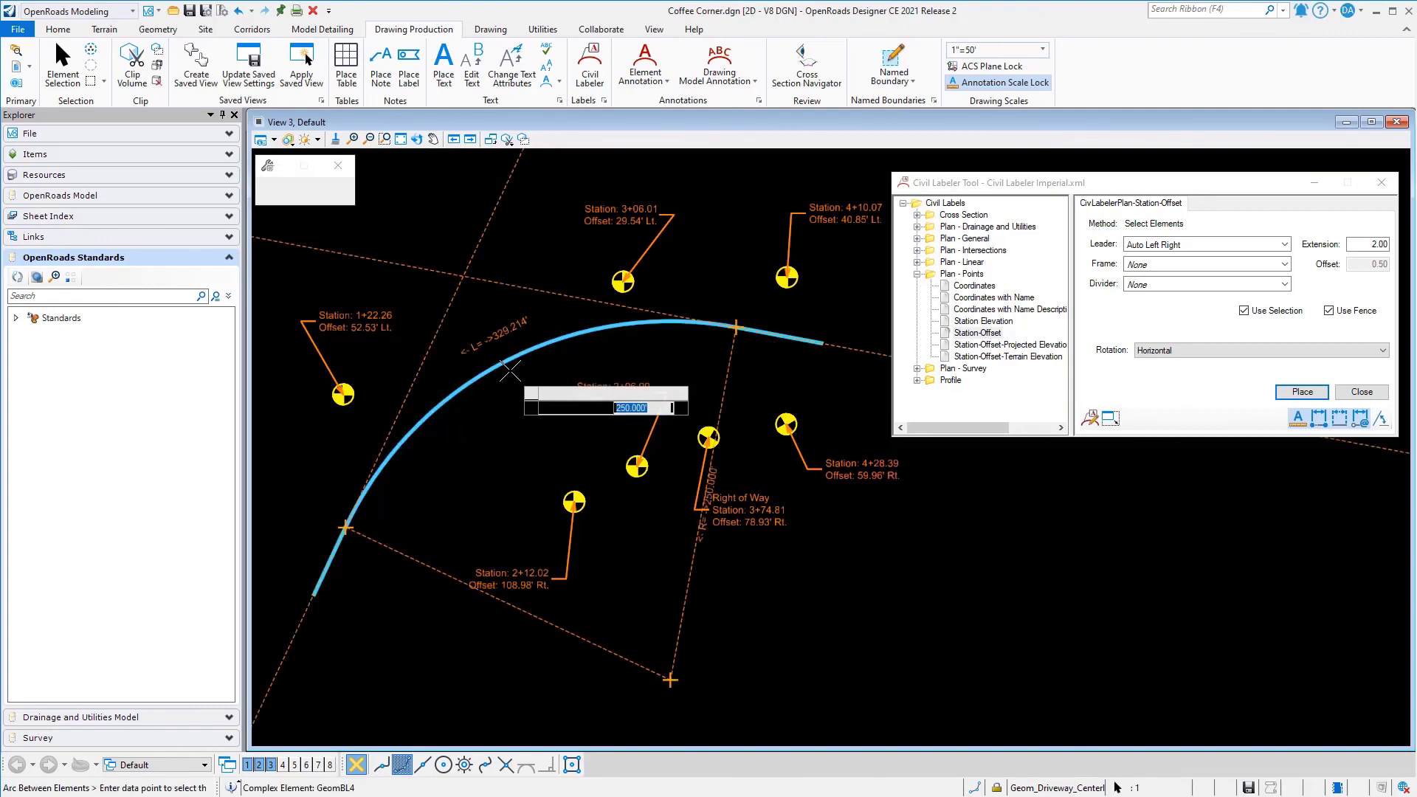
left_click(477, 285)
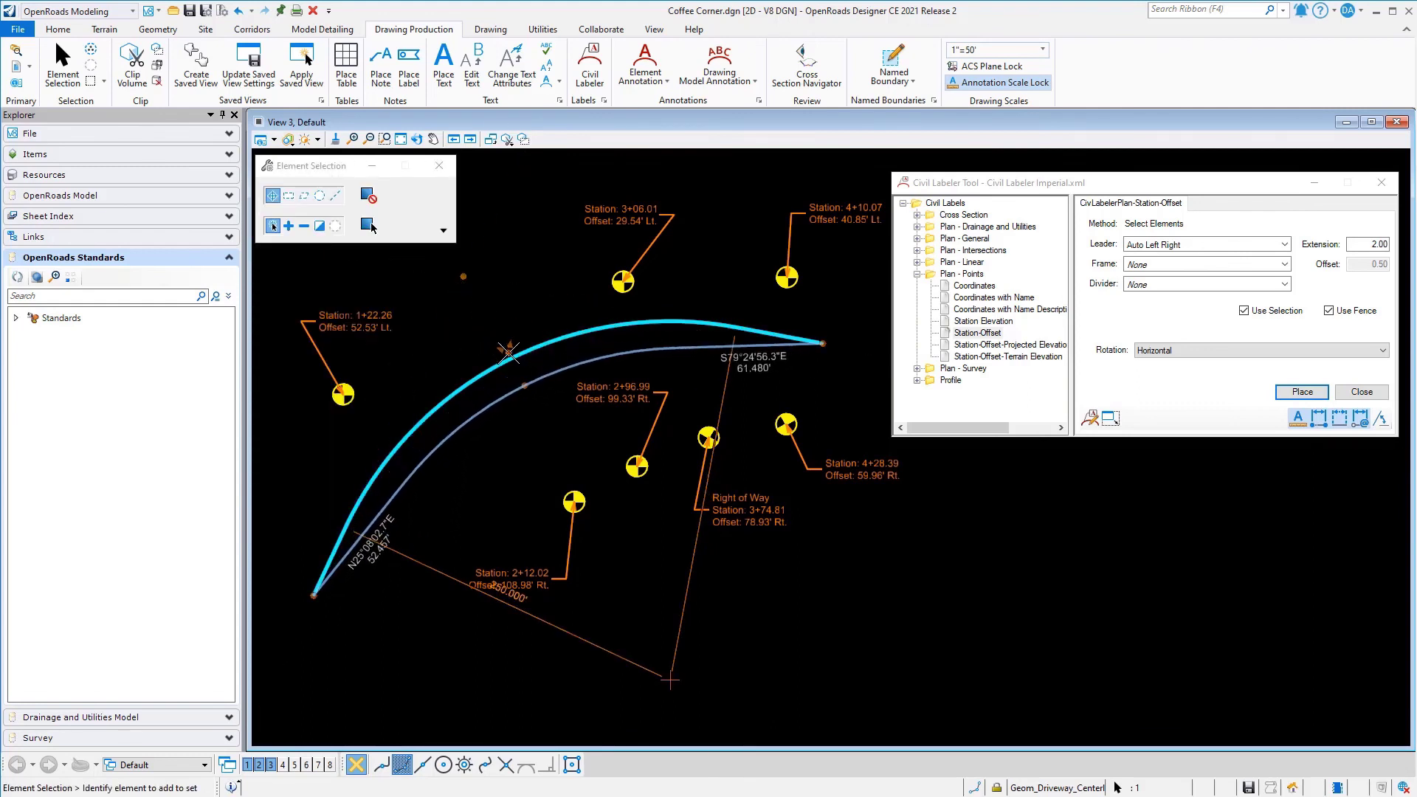
left_click(505, 350)
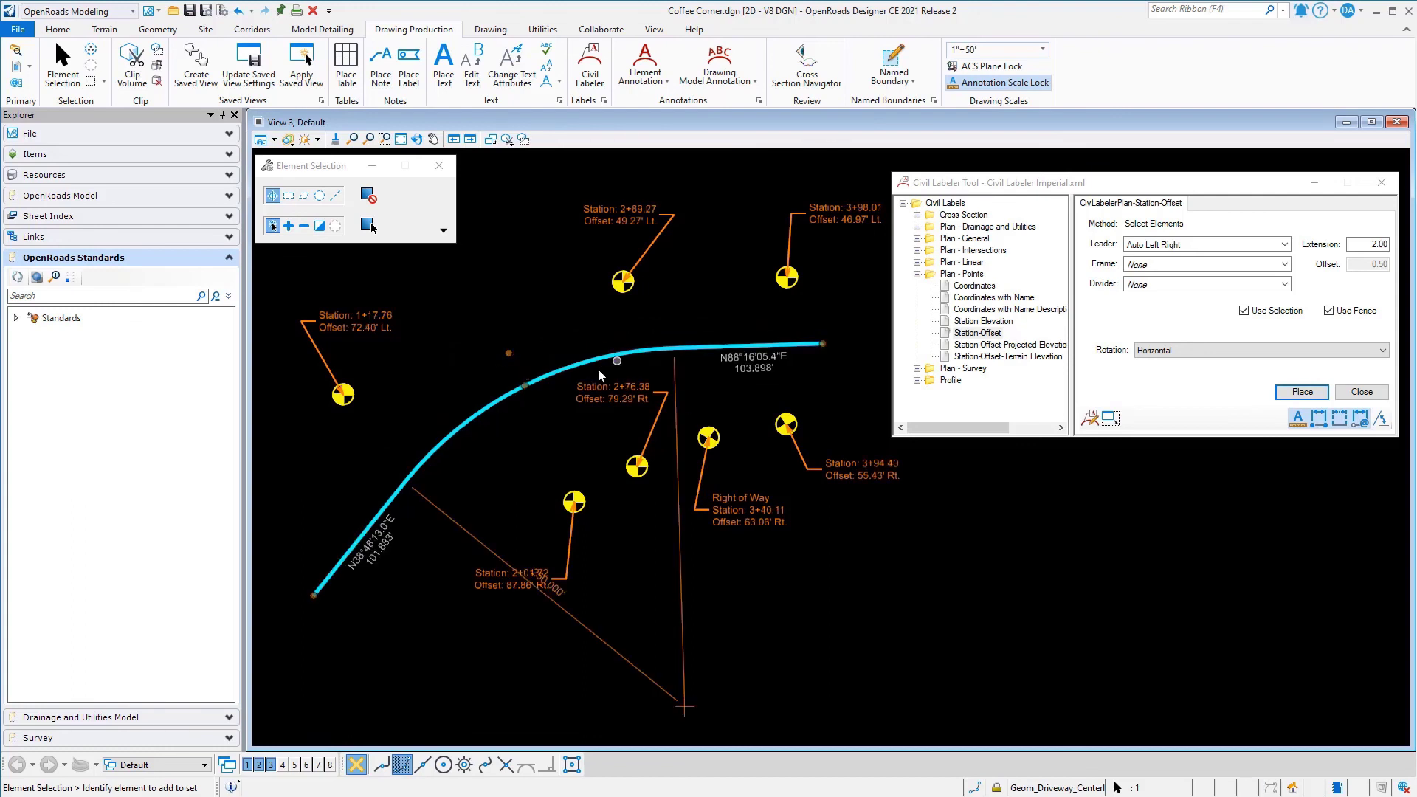
left_click(617, 360)
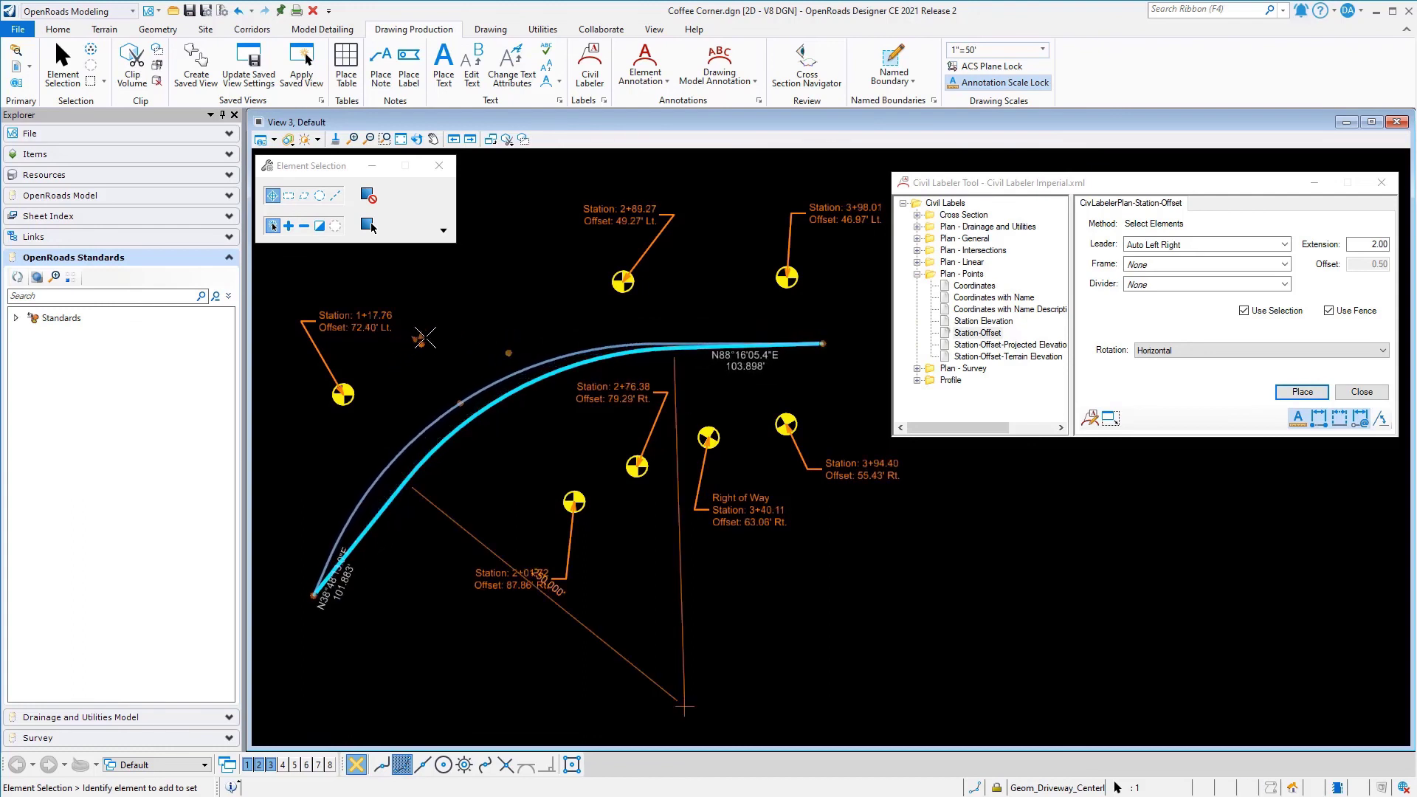
left_click(442, 316)
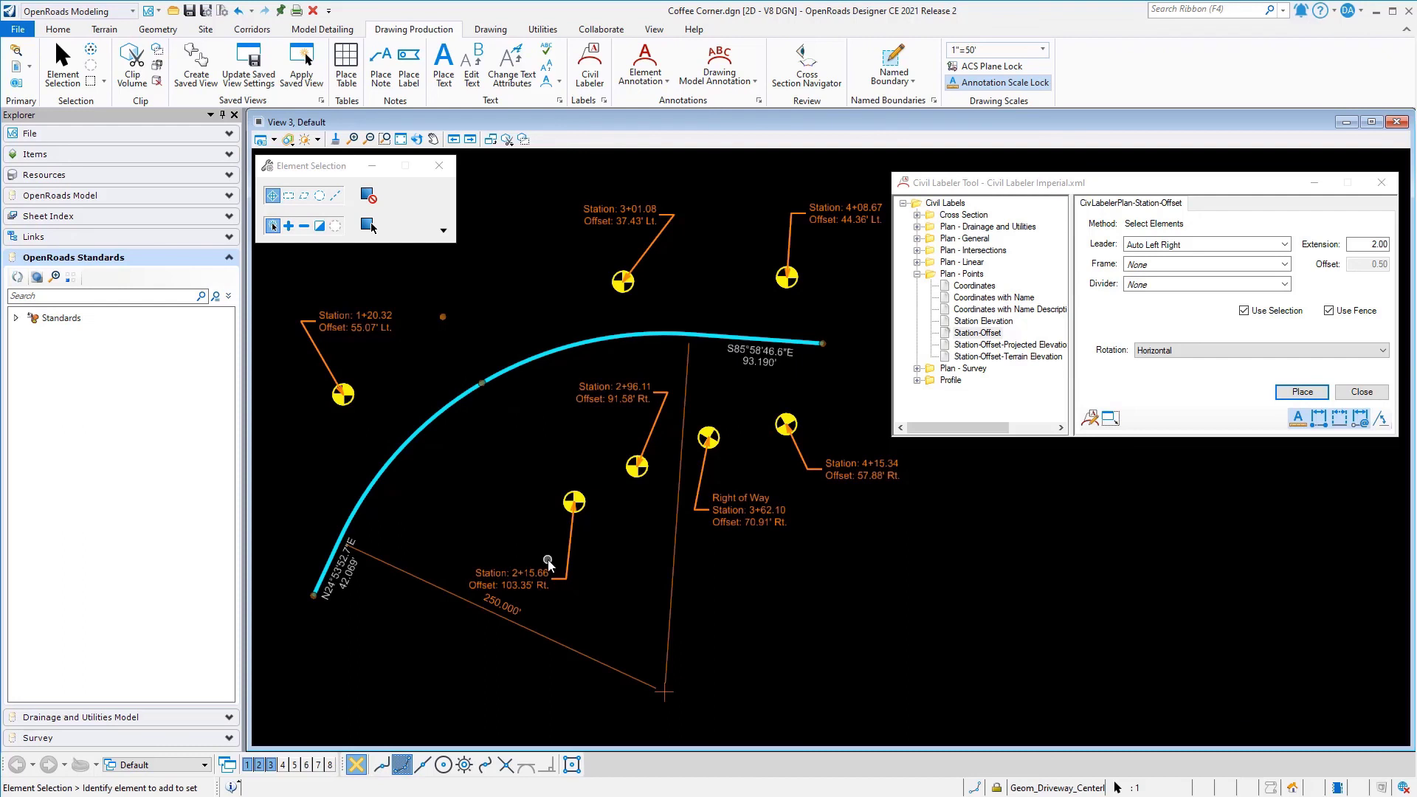
left_click(897, 657)
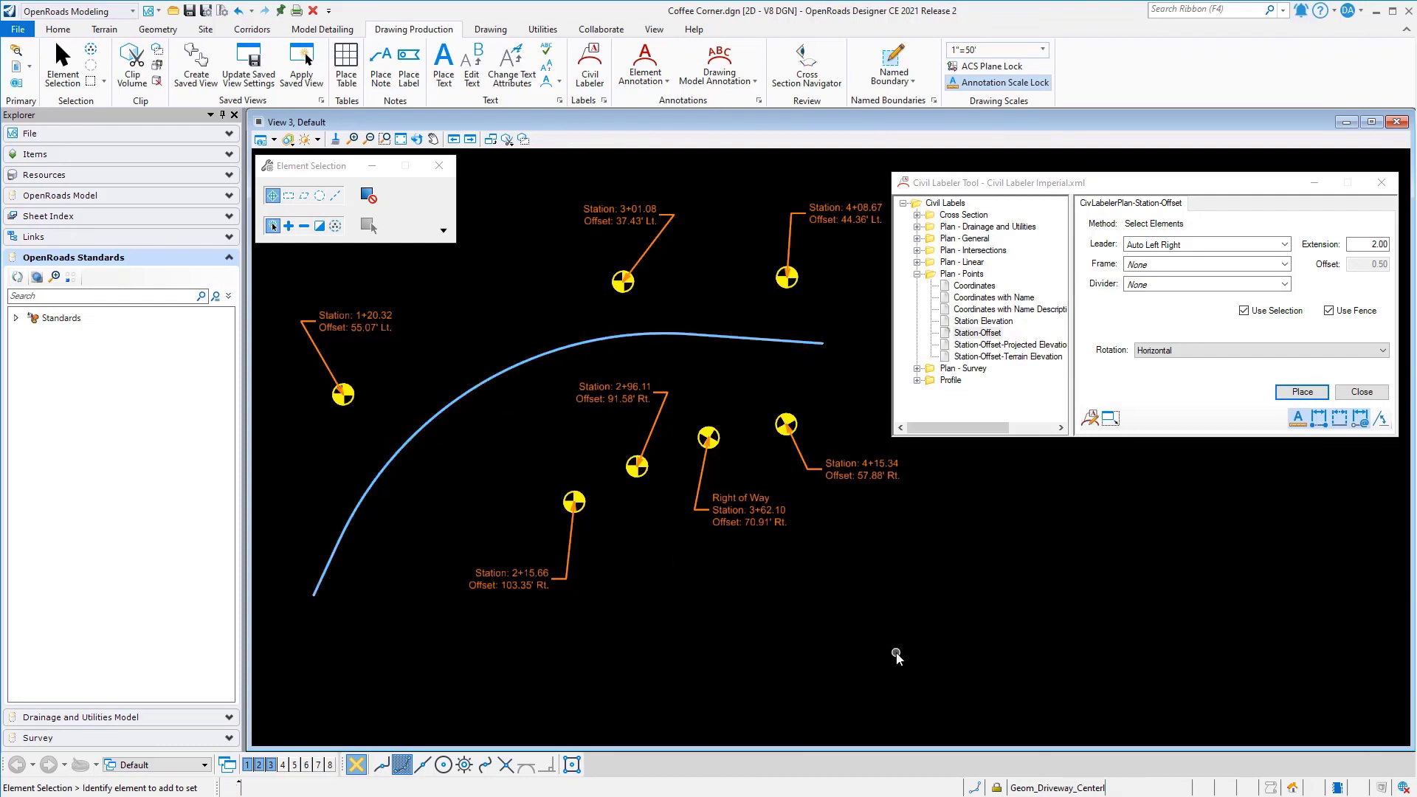